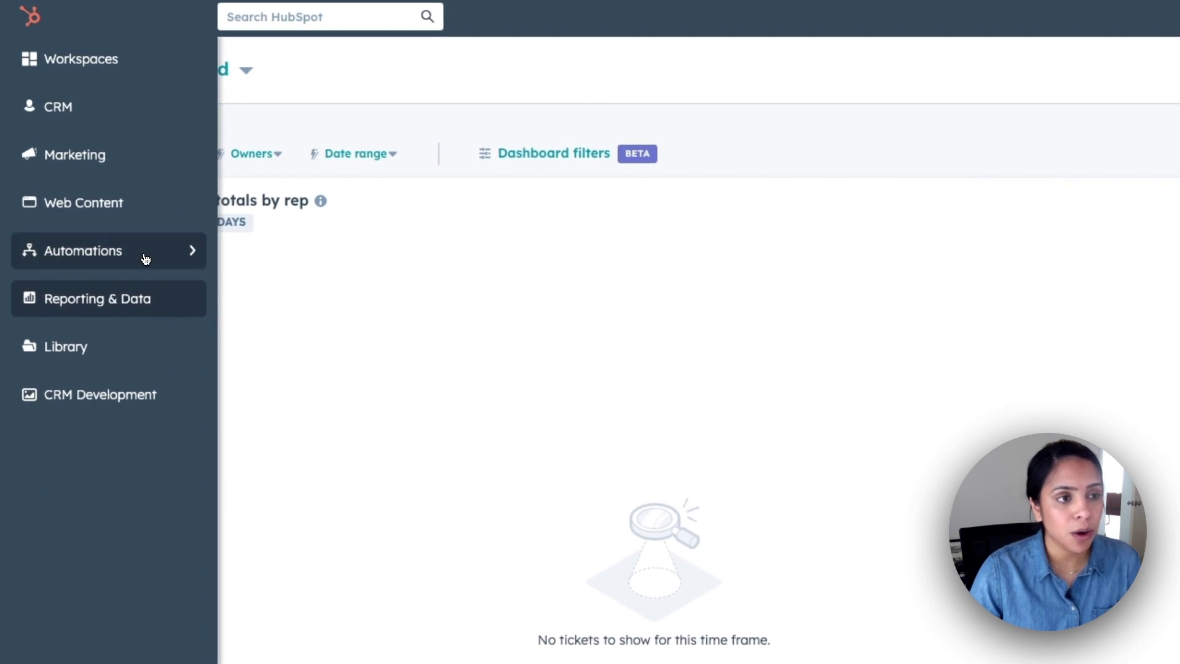
Open the Workflows list from the Automations menu in the left navigation
{"action": "mouse_move", "coordinate": [145, 256]}
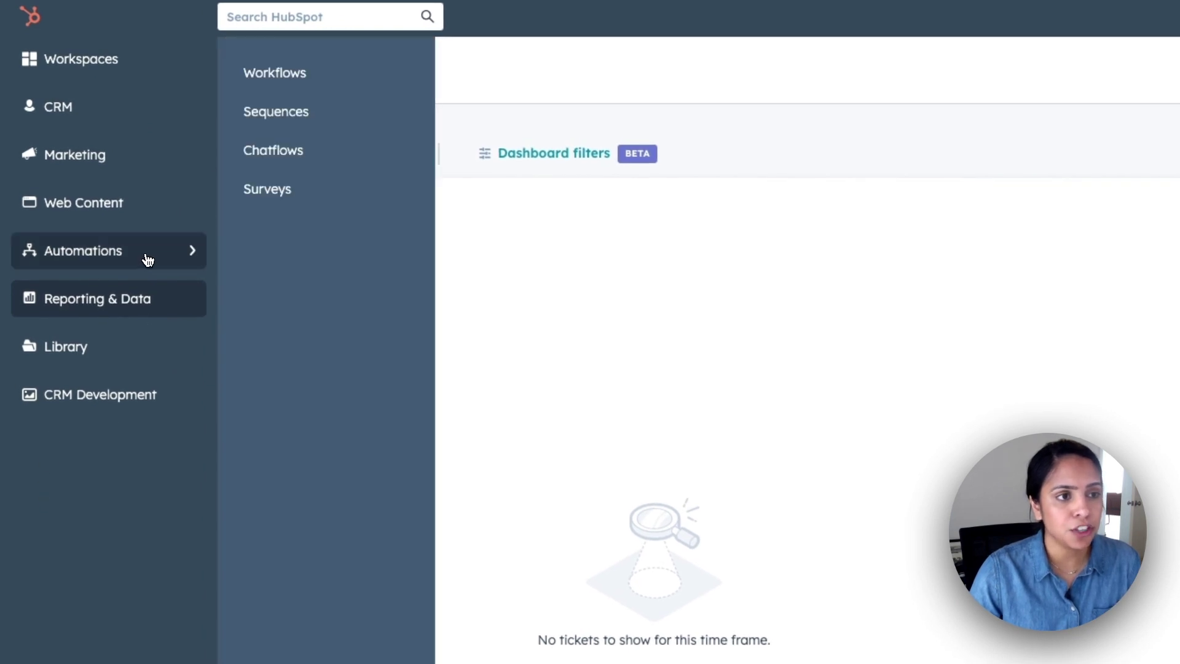
{"action": "left_click", "coordinate": [327, 71]}
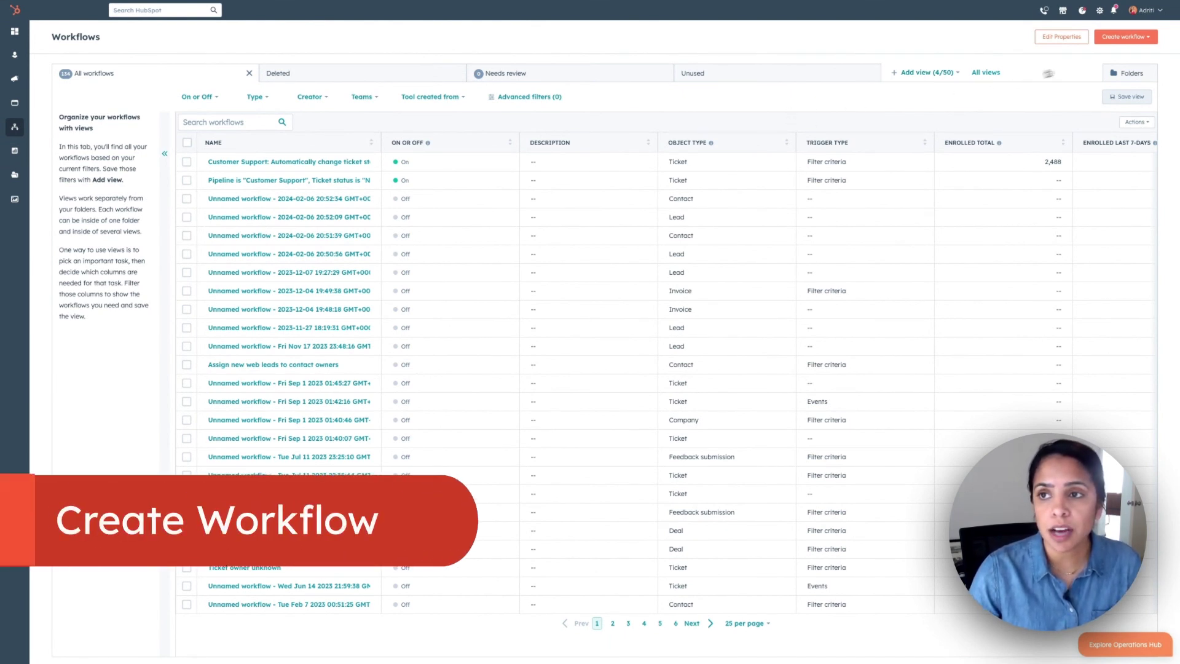
Create a new workflow, choosing the From scratch option
{"action": "left_click", "coordinate": [1140, 40]}
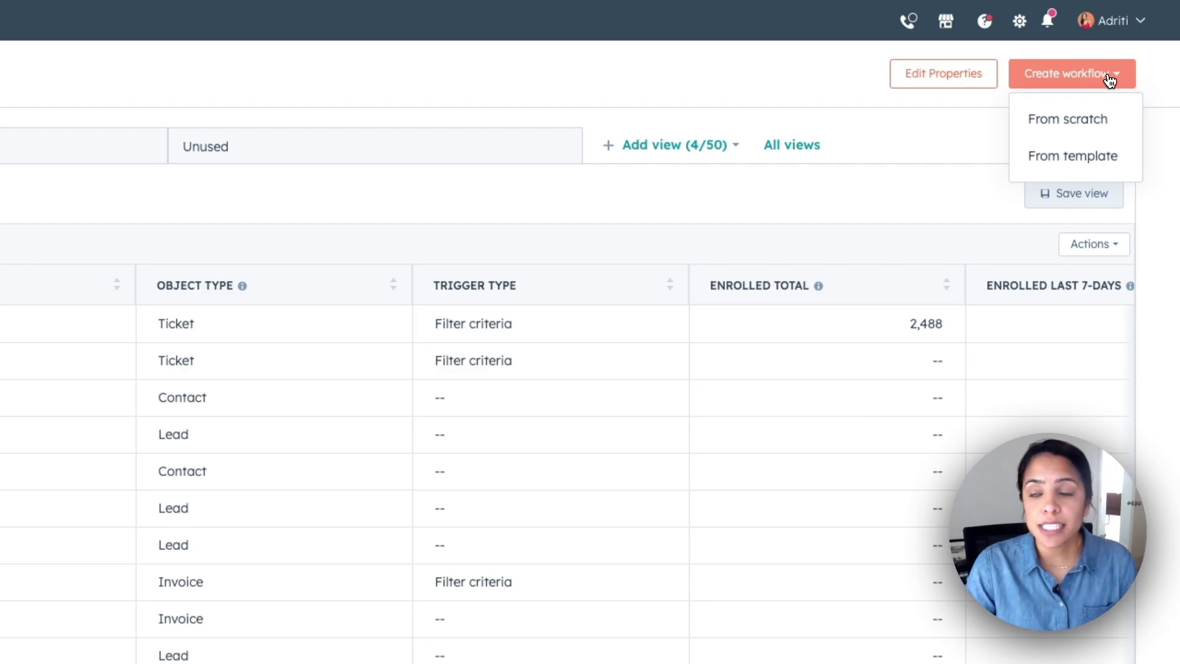
{"action": "left_click", "coordinate": [1118, 126]}
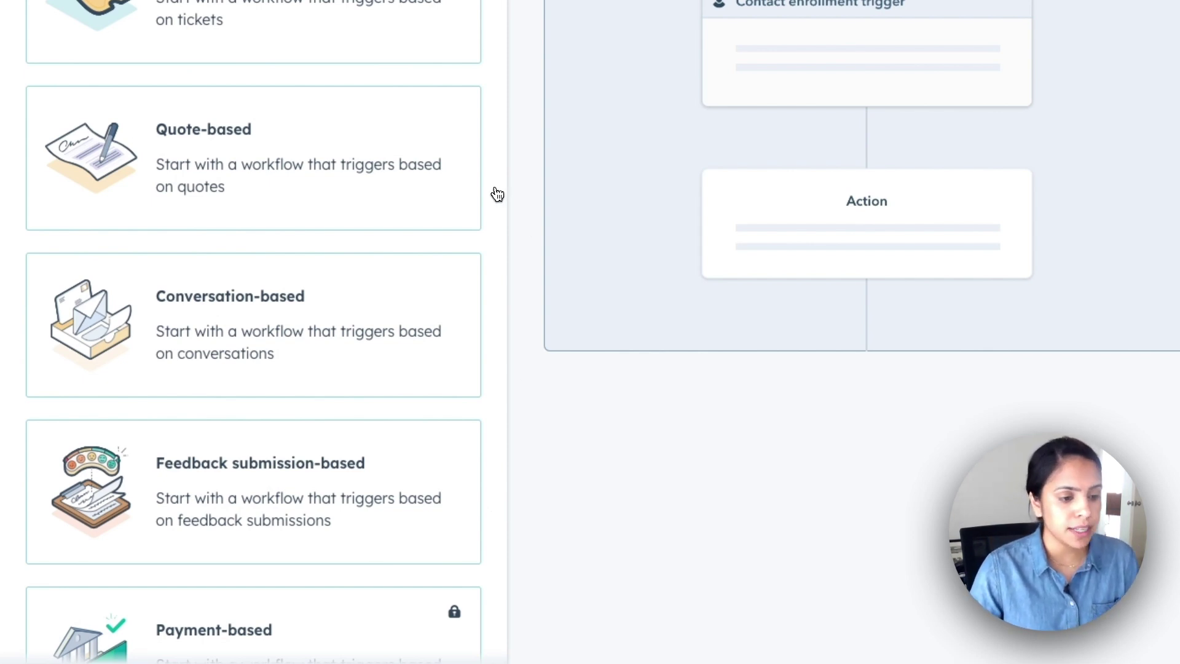
Browse the workflow type cards down to the Contact-based blank workflow option
{"action": "scroll", "coordinate": [497, 194], "scroll_direction": "down", "scroll_amount": 15}
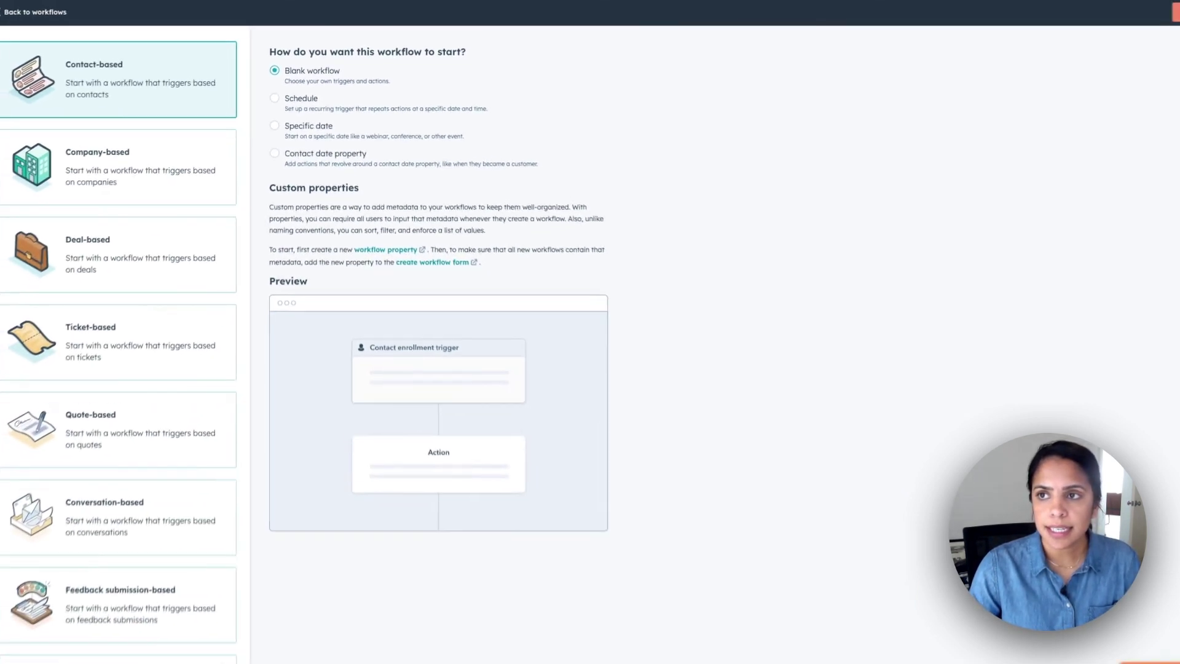
Continue with the blank contact-based workflow and rename it 'Form submission 1'
{"action": "left_click", "coordinate": [1176, 13]}
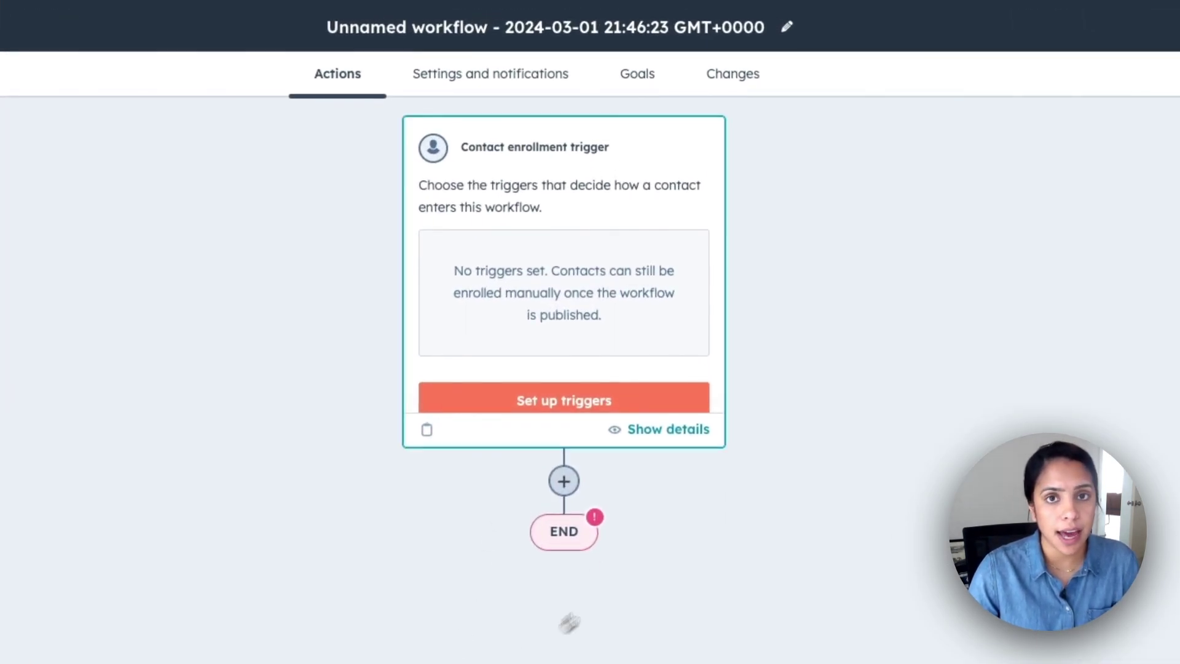
{"action": "left_click", "coordinate": [566, 30]}
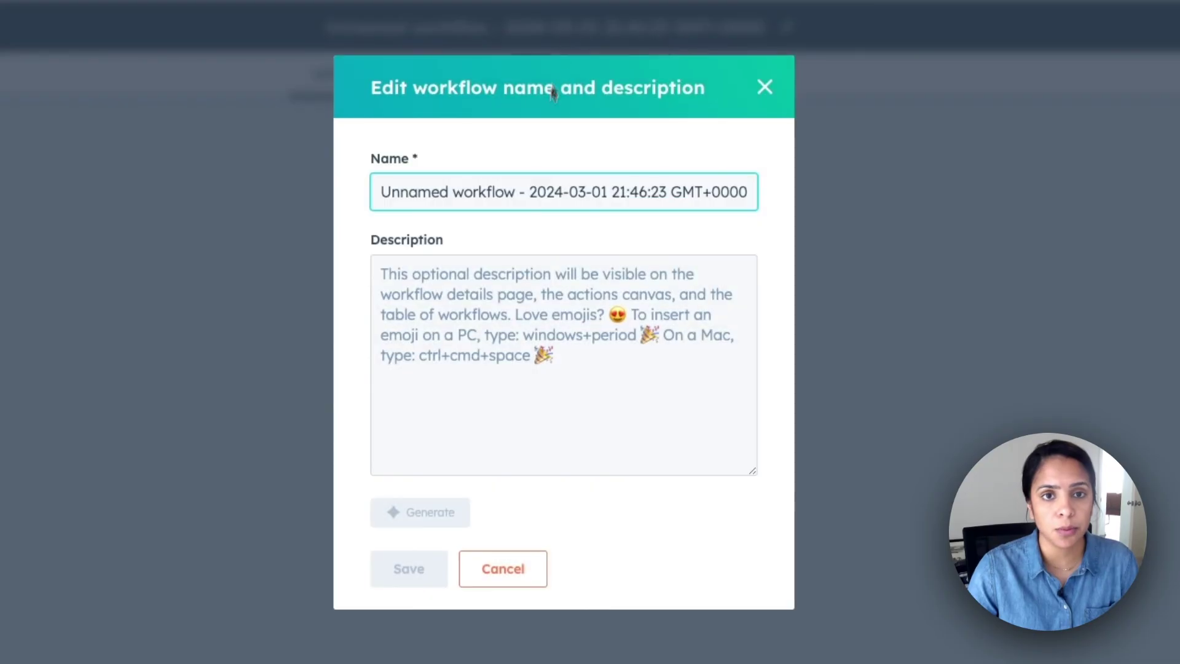
{"action": "triple_click", "coordinate": [528, 194]}
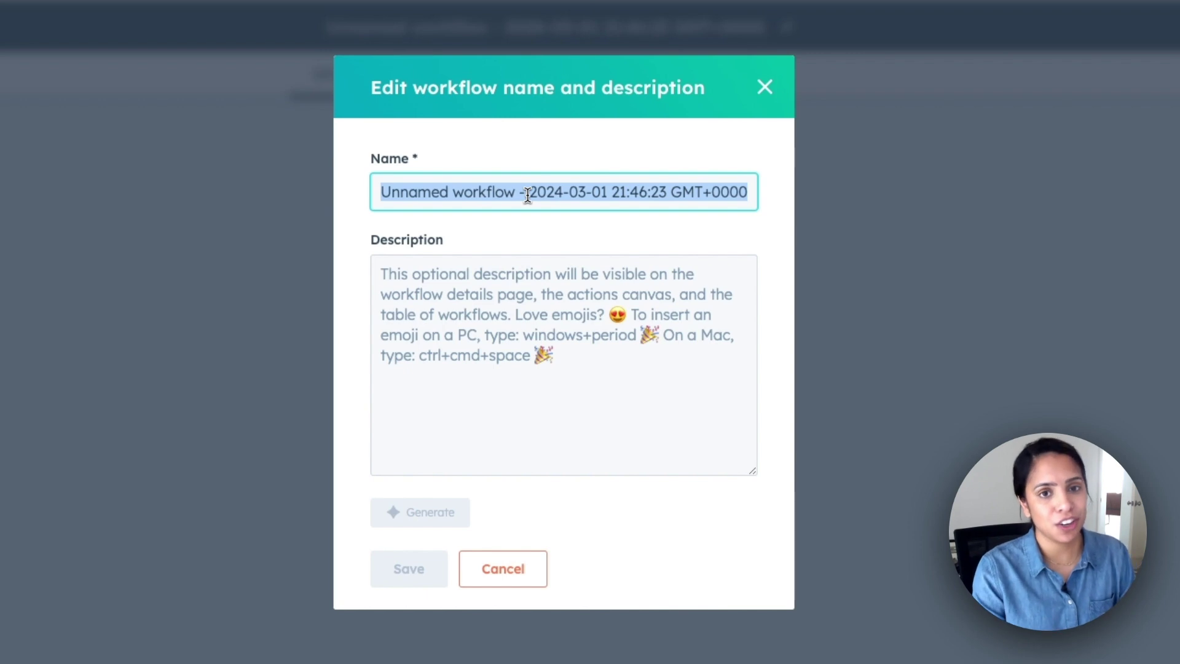
{"action": "type", "text": "Form submission "}
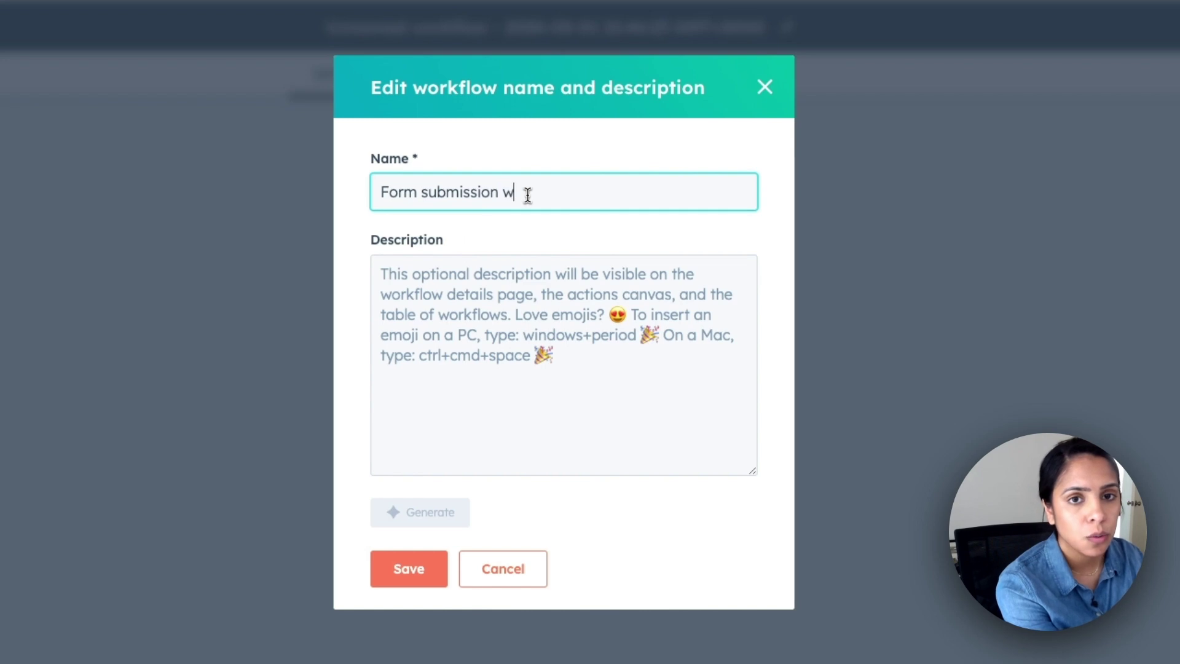
{"action": "type", "text": "1"}
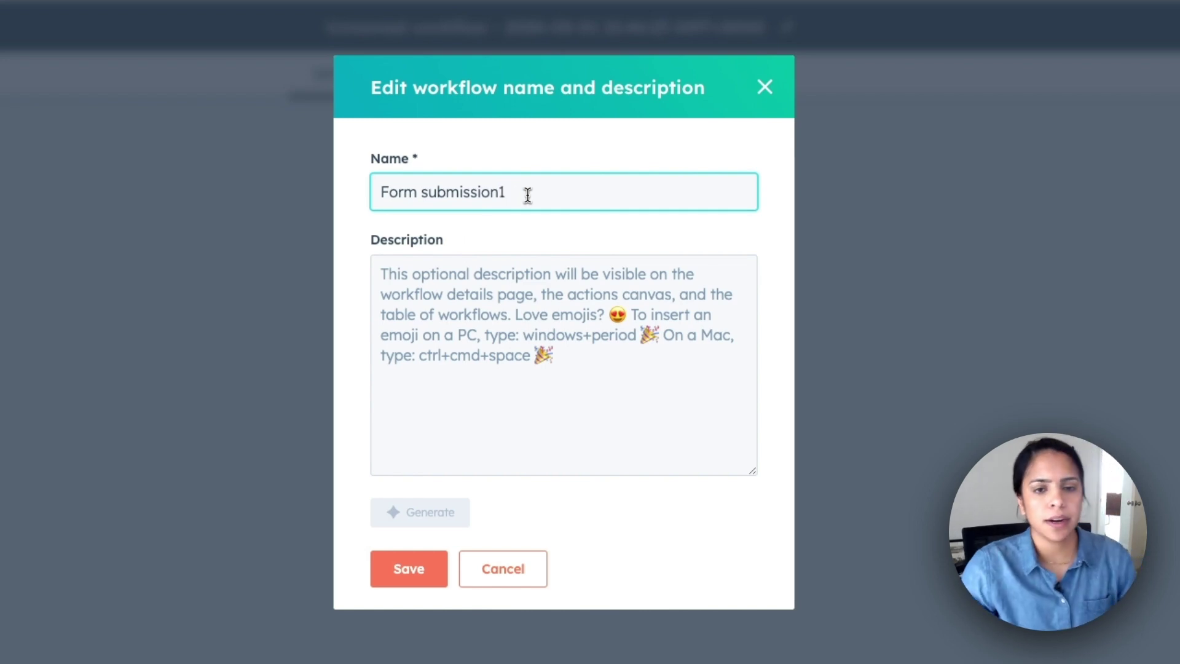
{"action": "left_click", "coordinate": [408, 569]}
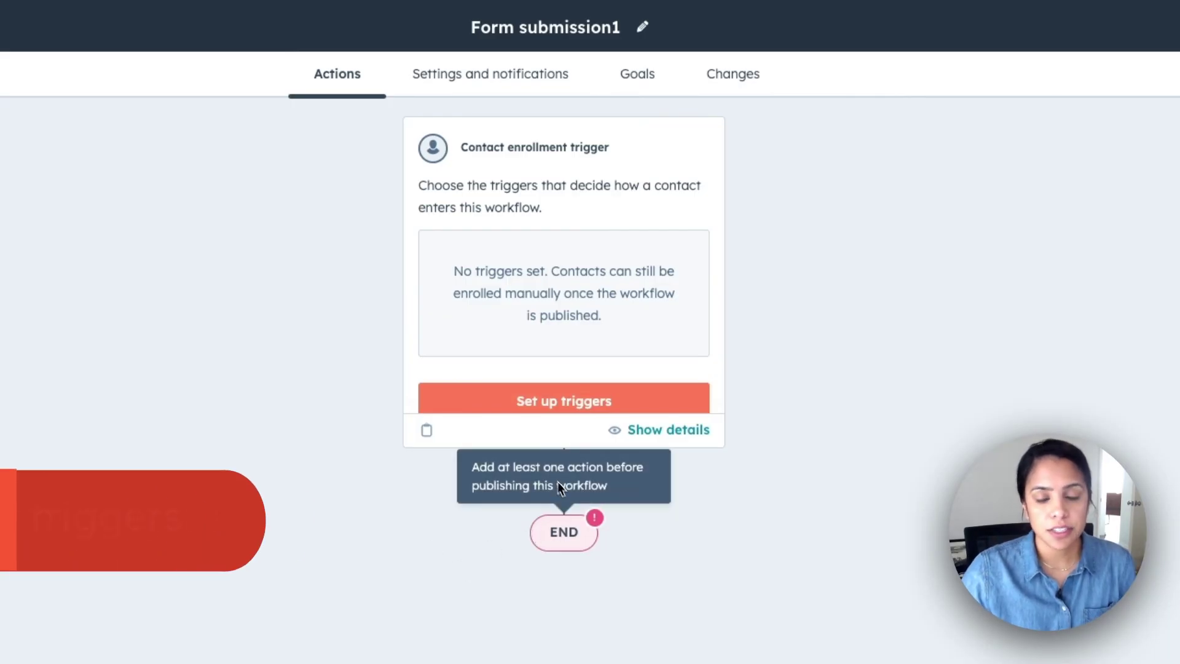
Set the enrollment trigger to the Form submission event
{"action": "left_click", "coordinate": [559, 404]}
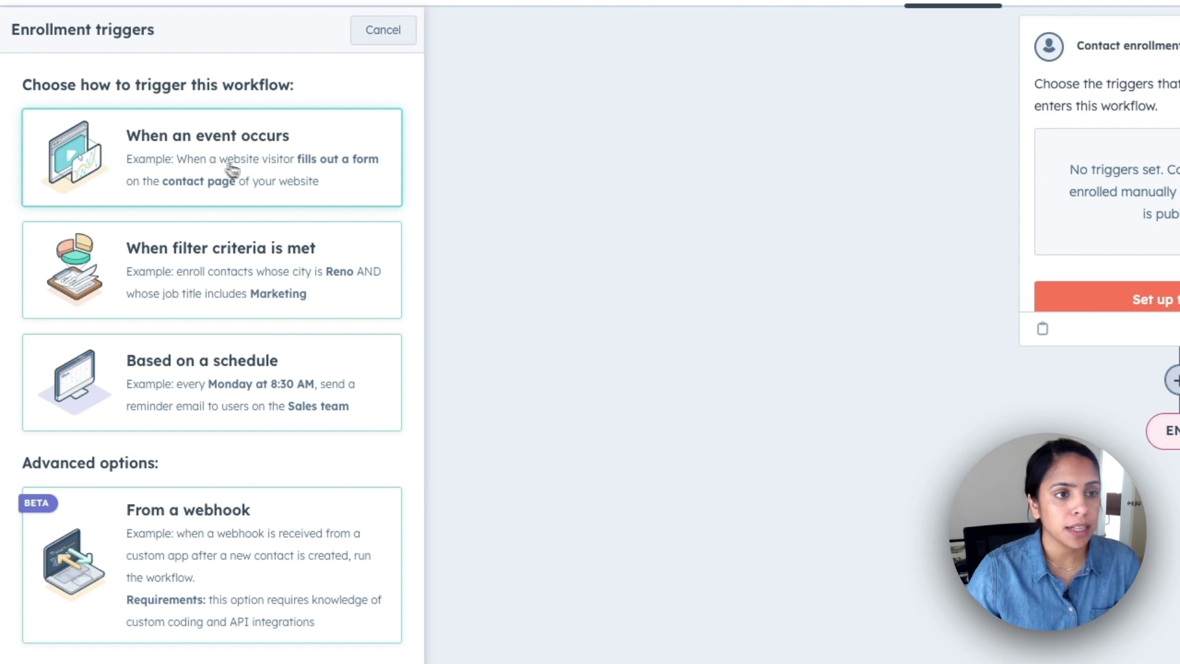
{"action": "left_click", "coordinate": [321, 186]}
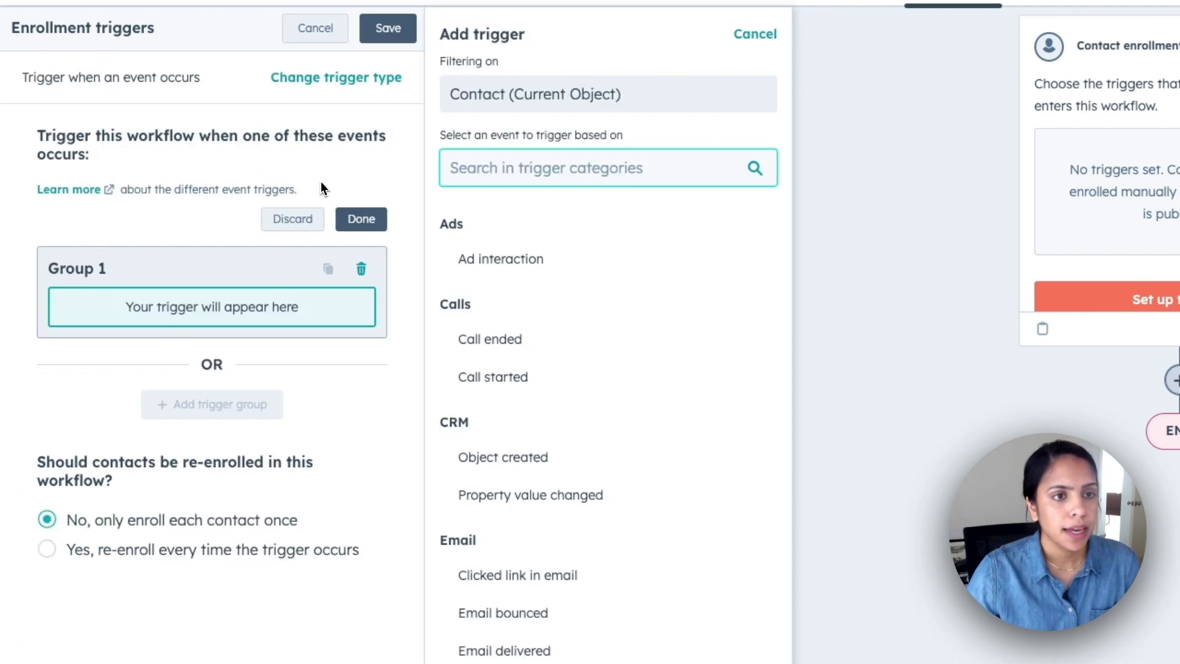
{"action": "left_click", "coordinate": [532, 171]}
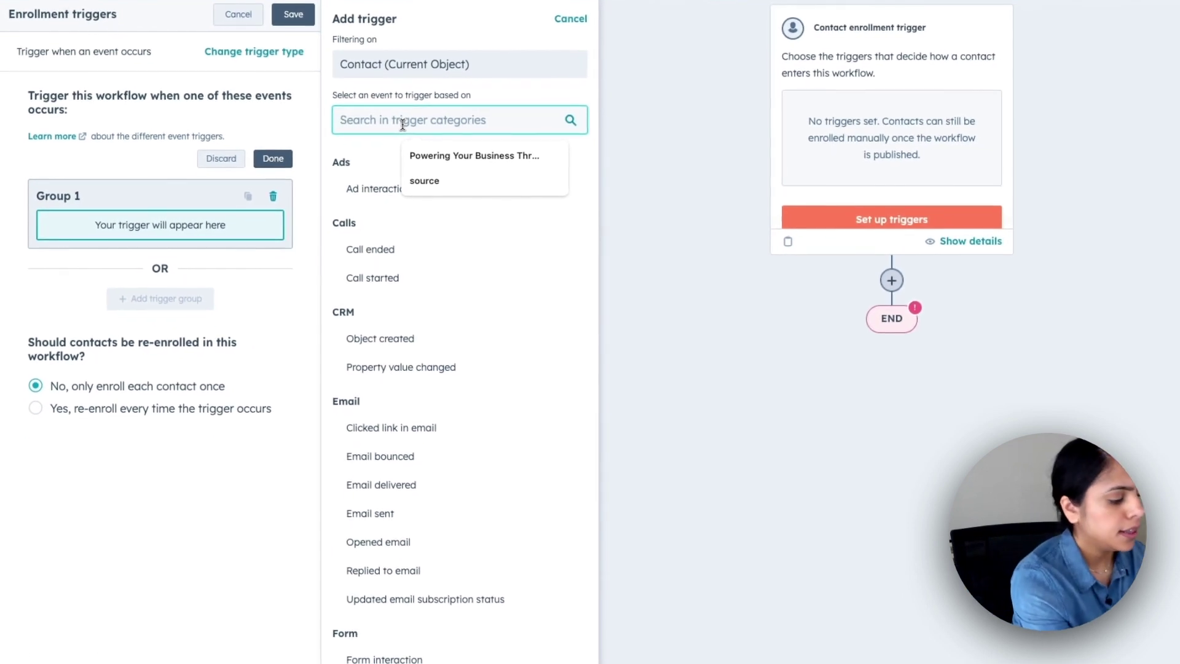
{"action": "type", "text": "form sub"}
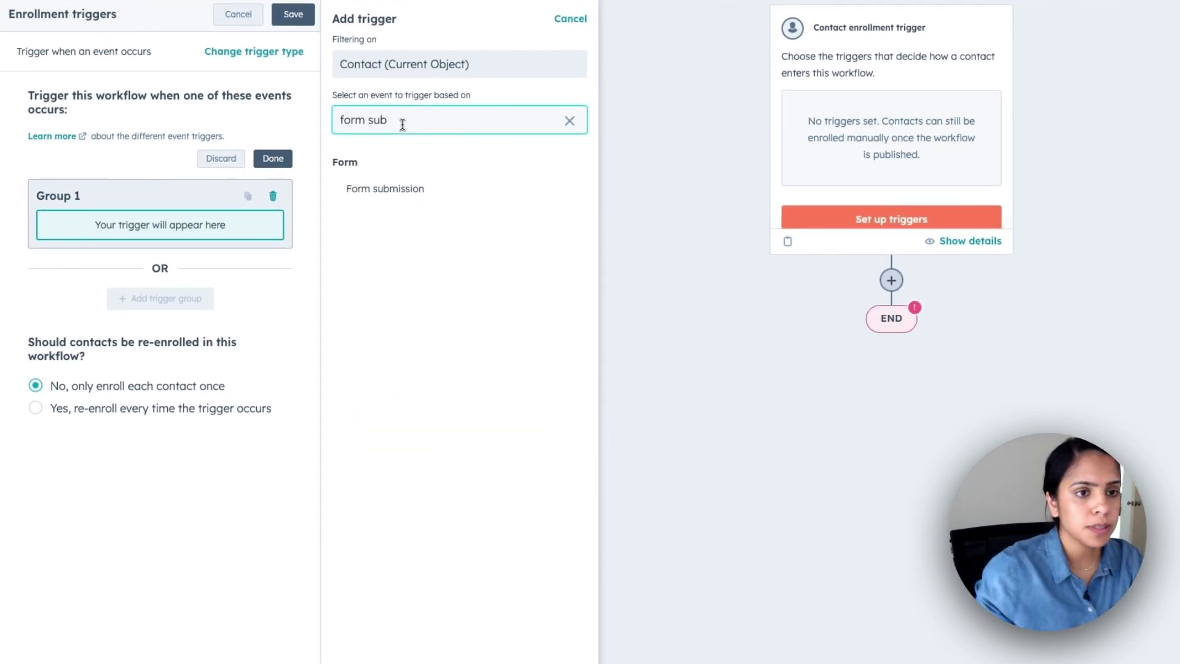
{"action": "left_click", "coordinate": [407, 187]}
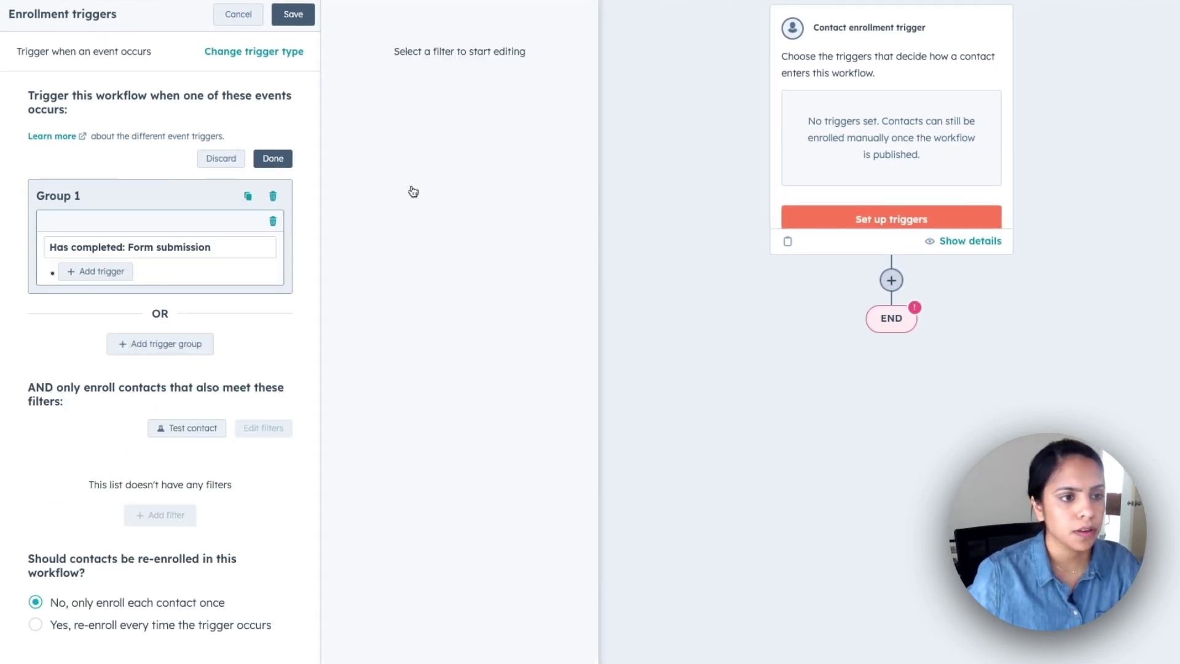
Filter the trigger by Form name to New registration form and save the triggers
{"action": "left_click", "coordinate": [86, 271]}
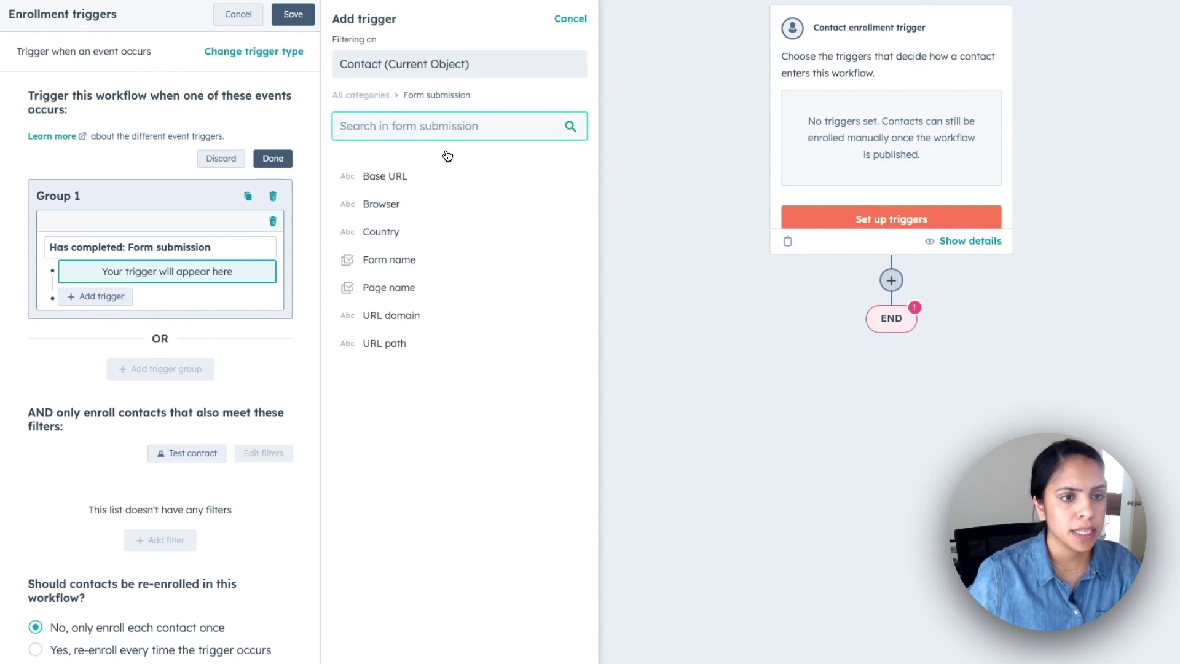
{"action": "left_click", "coordinate": [408, 261]}
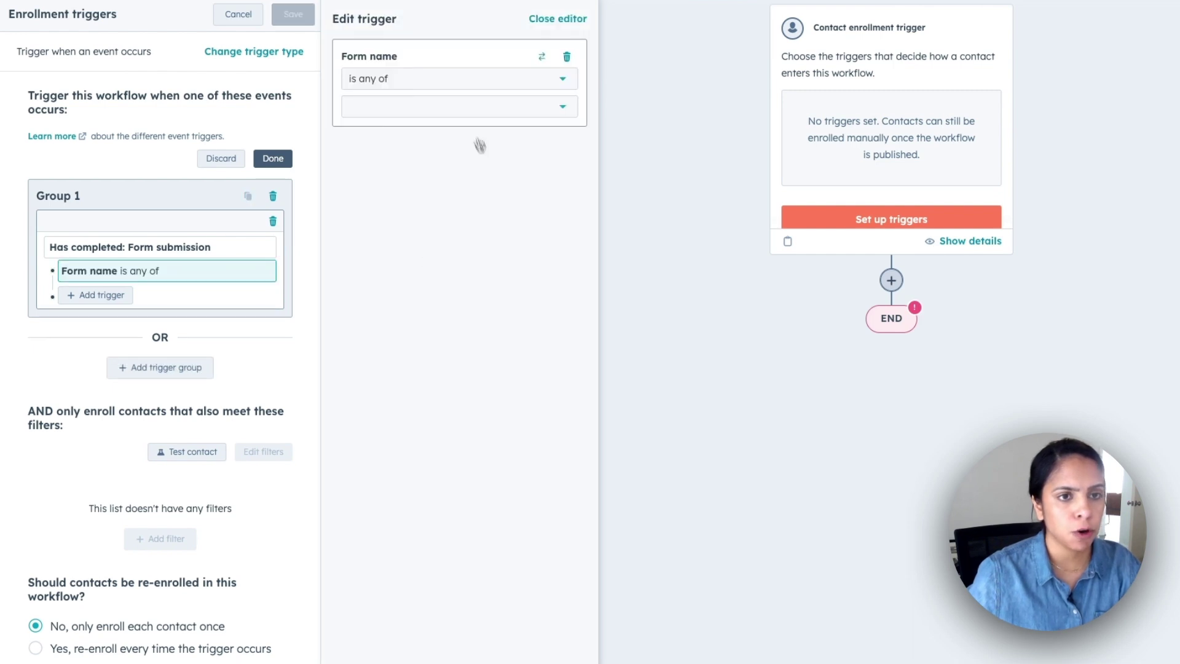
{"action": "left_click", "coordinate": [557, 108]}
{"action": "scroll", "coordinate": [464, 215], "scroll_direction": "down", "scroll_amount": 2}
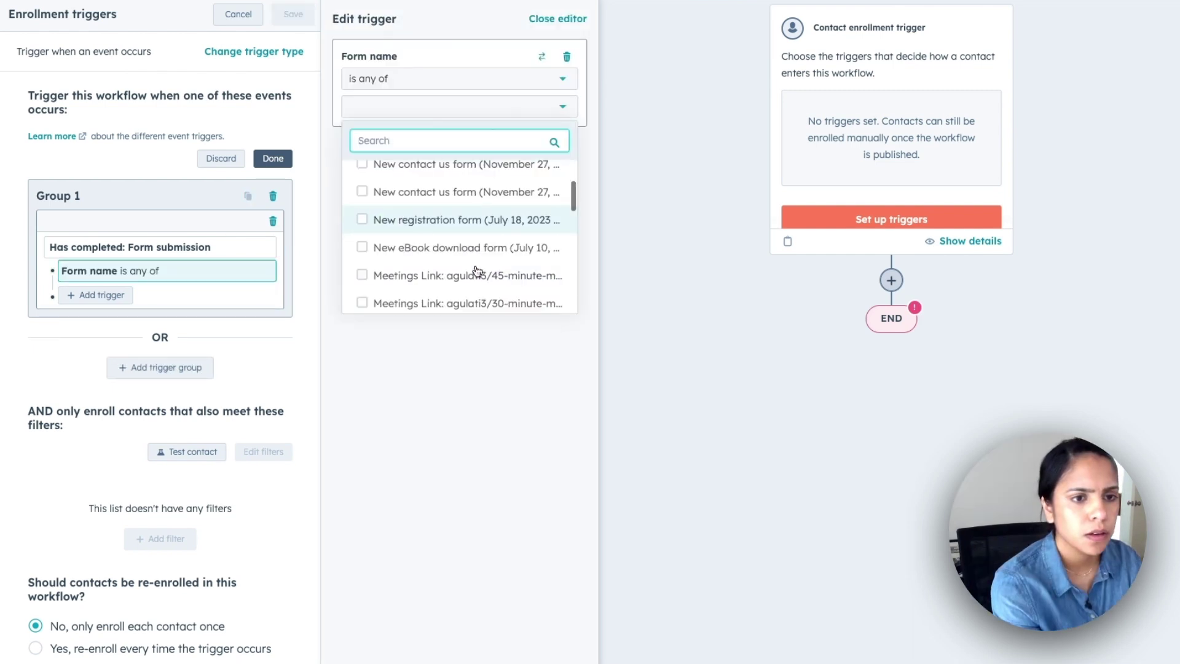
{"action": "left_click", "coordinate": [459, 222]}
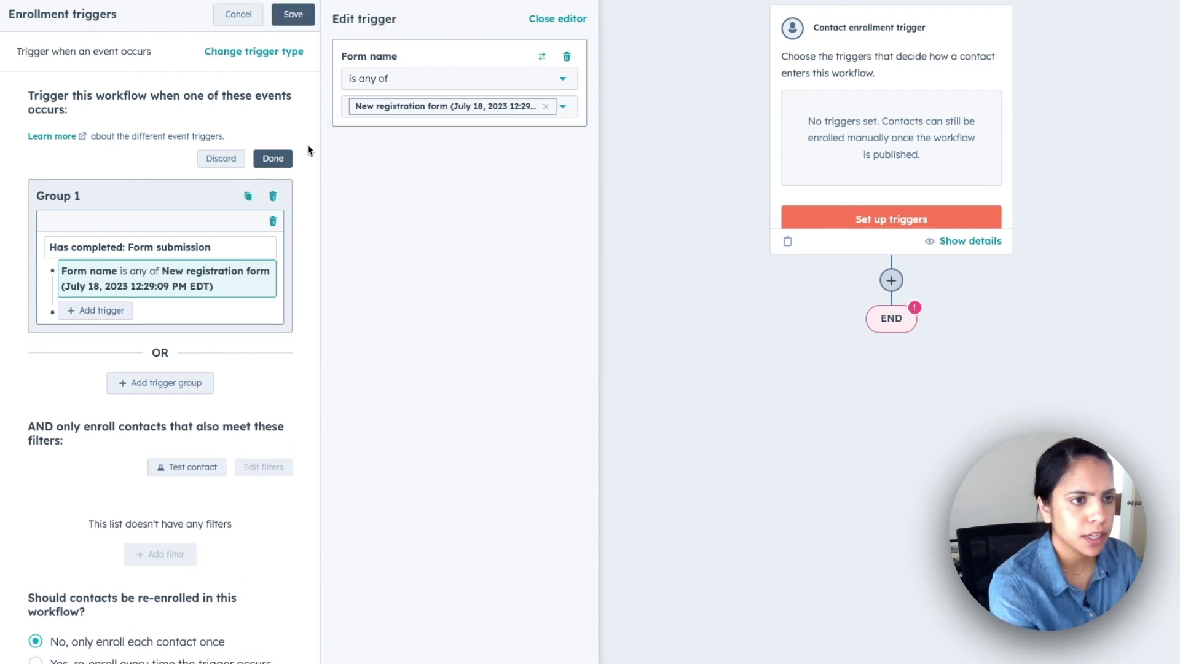
{"action": "left_click", "coordinate": [273, 158]}
{"action": "left_click", "coordinate": [301, 21]}
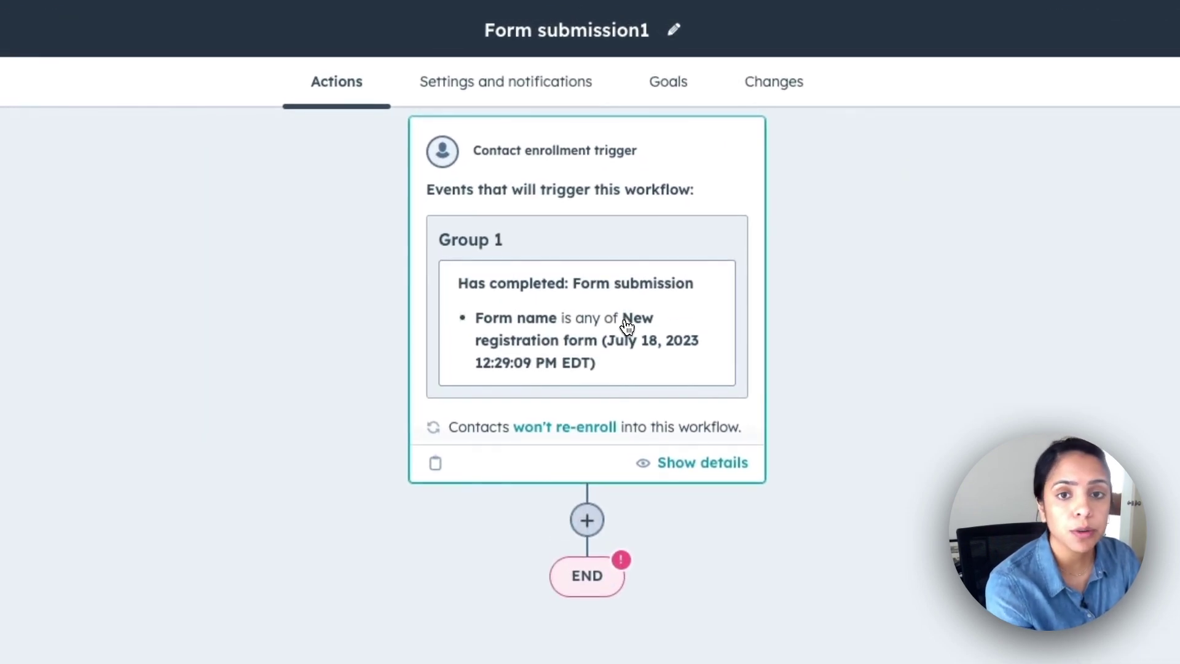
{"action": "scroll", "coordinate": [630, 327], "scroll_direction": "down", "scroll_amount": 1}
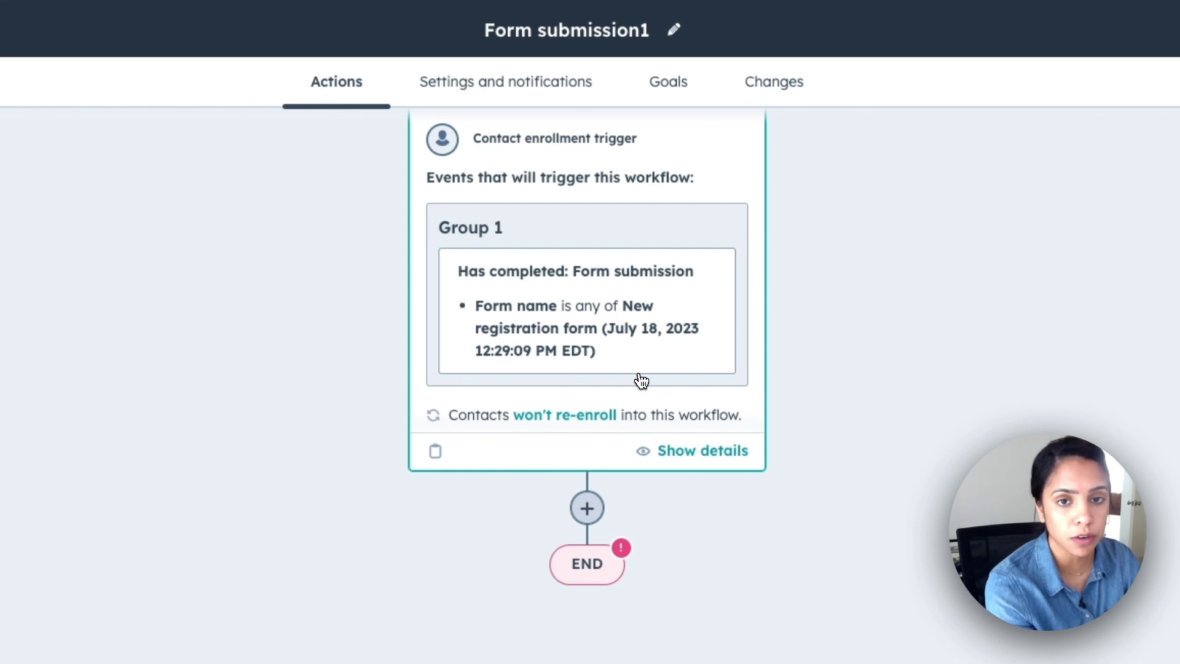
{"action": "left_click", "coordinate": [670, 452]}
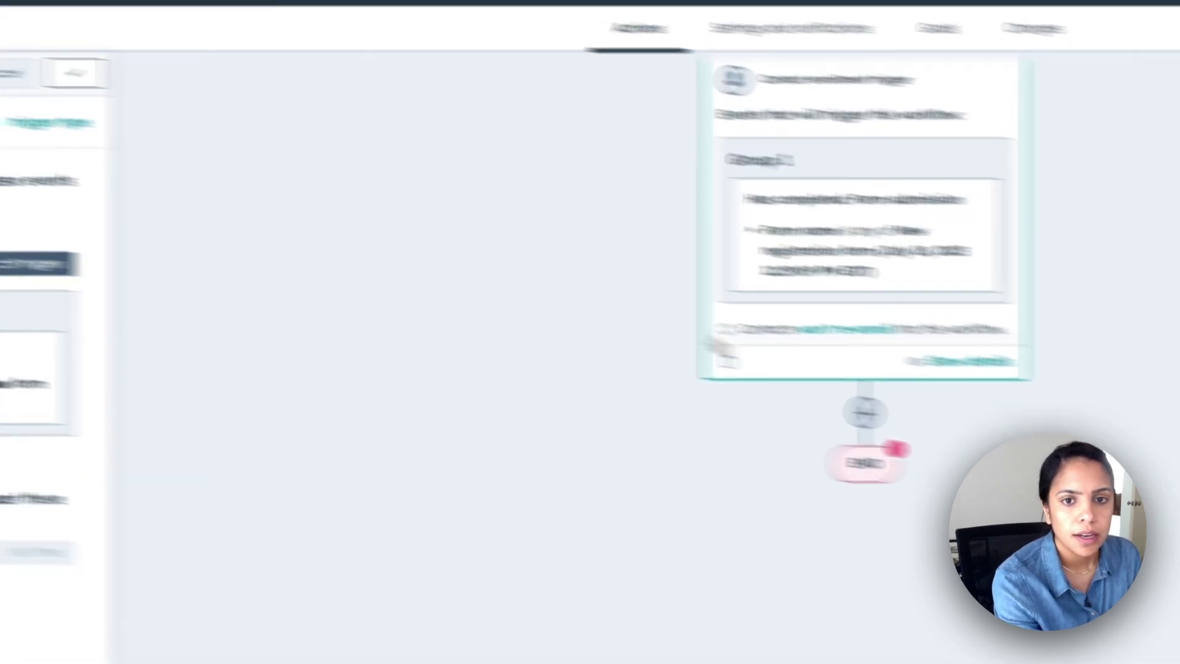
Add a Send email action after the trigger using the Nurture to Consideration email
{"action": "left_click", "coordinate": [865, 413]}
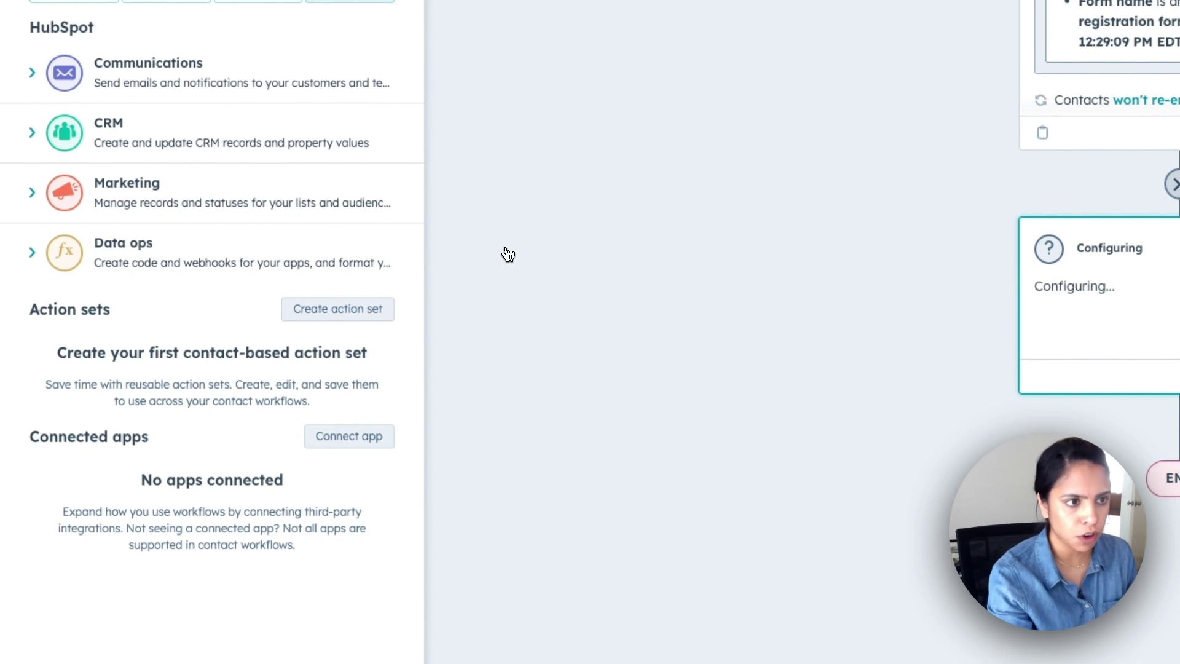
{"action": "left_click", "coordinate": [149, 75]}
{"action": "left_click", "coordinate": [171, 187]}
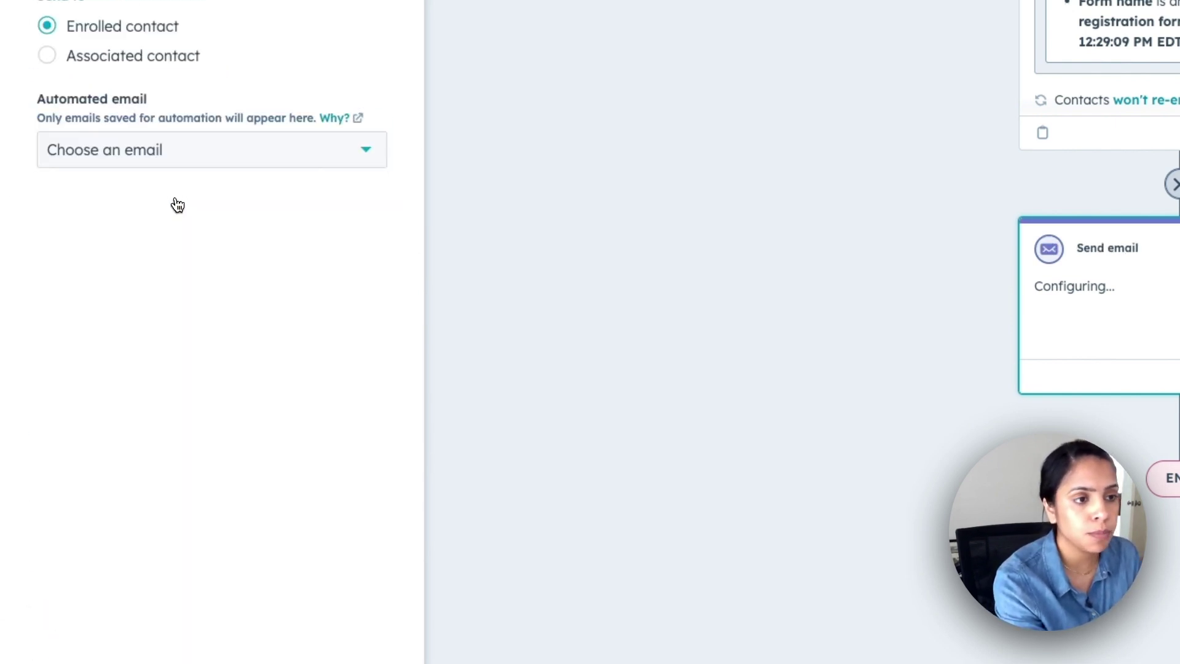
{"action": "left_click", "coordinate": [188, 151]}
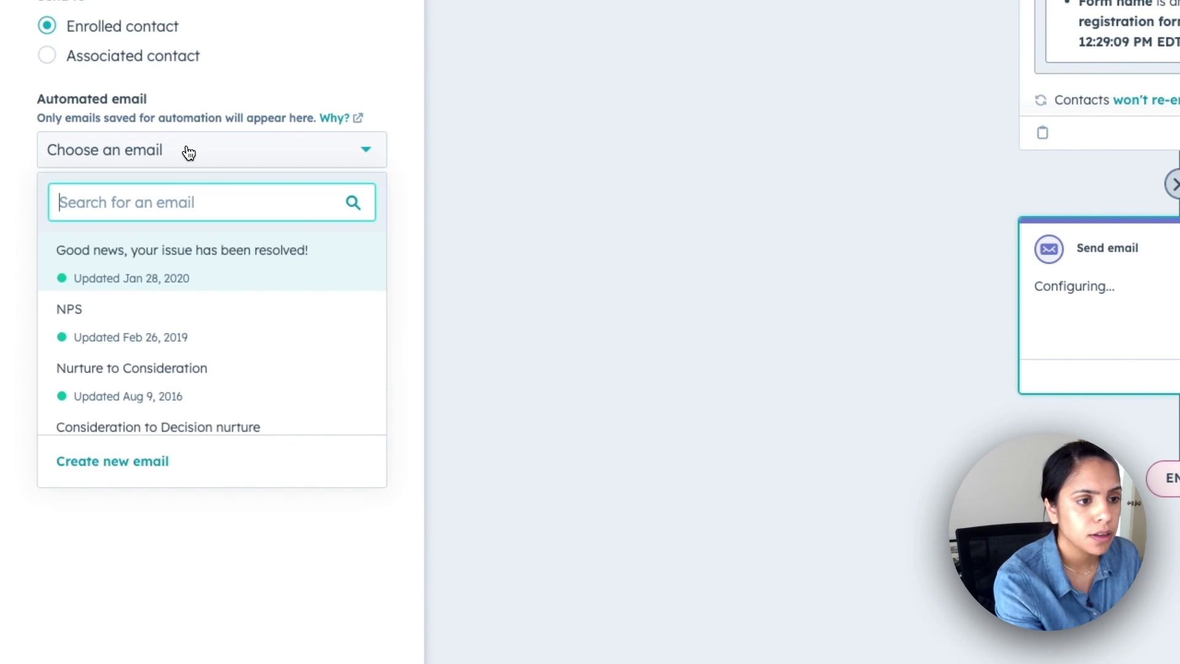
{"action": "scroll", "coordinate": [196, 320], "scroll_direction": "down", "scroll_amount": 1}
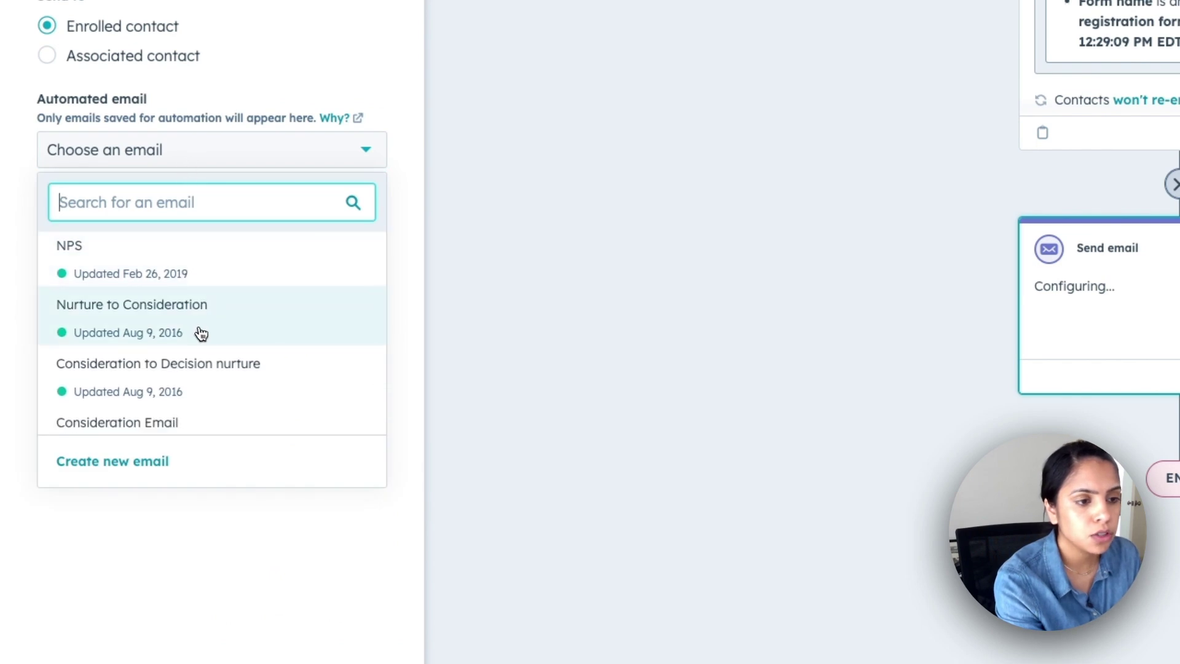
{"action": "left_click", "coordinate": [153, 328]}
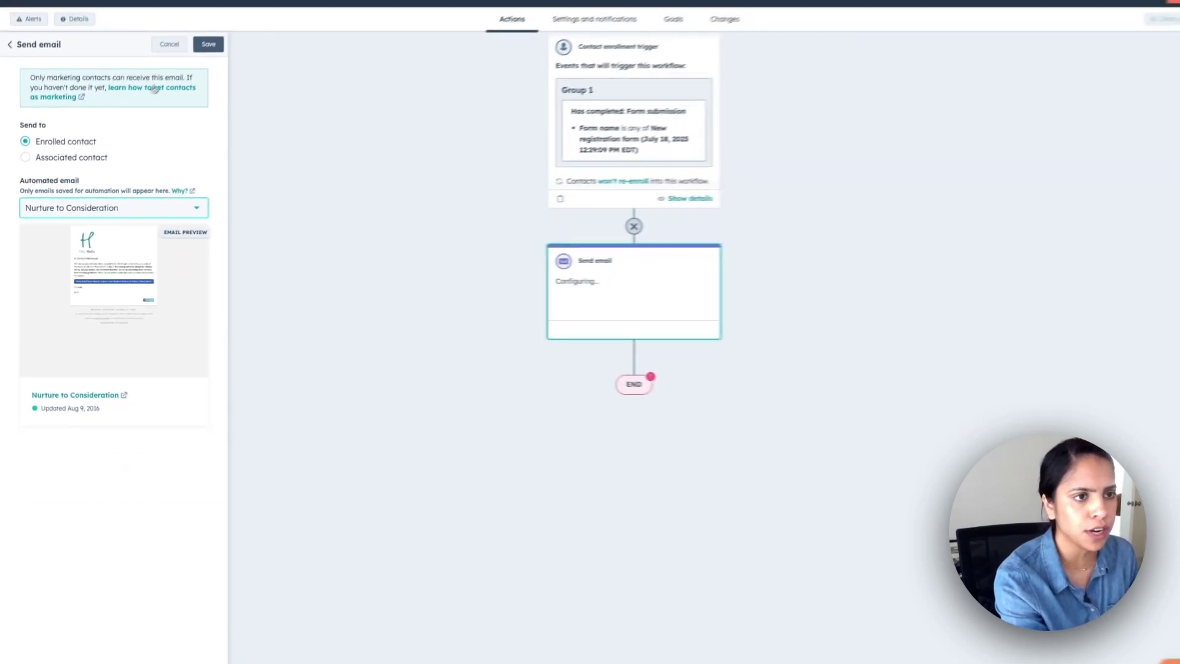
{"action": "left_click", "coordinate": [210, 49]}
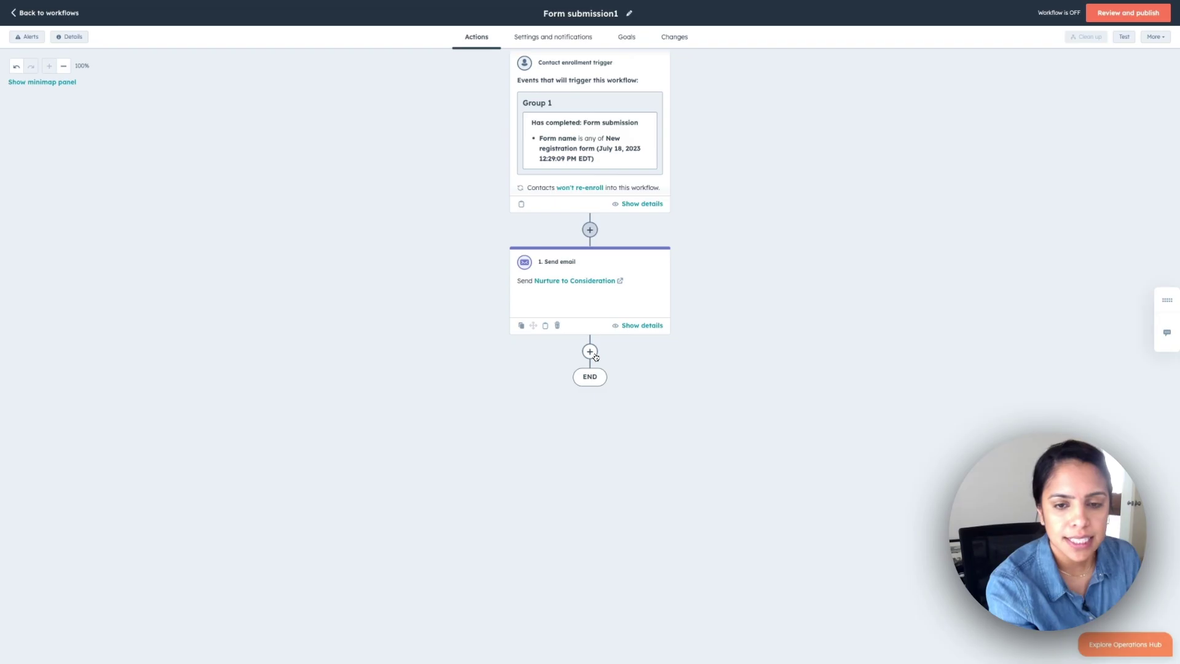
Add a Delay step set to a fixed amount of time of 3 days
{"action": "left_click", "coordinate": [590, 351]}
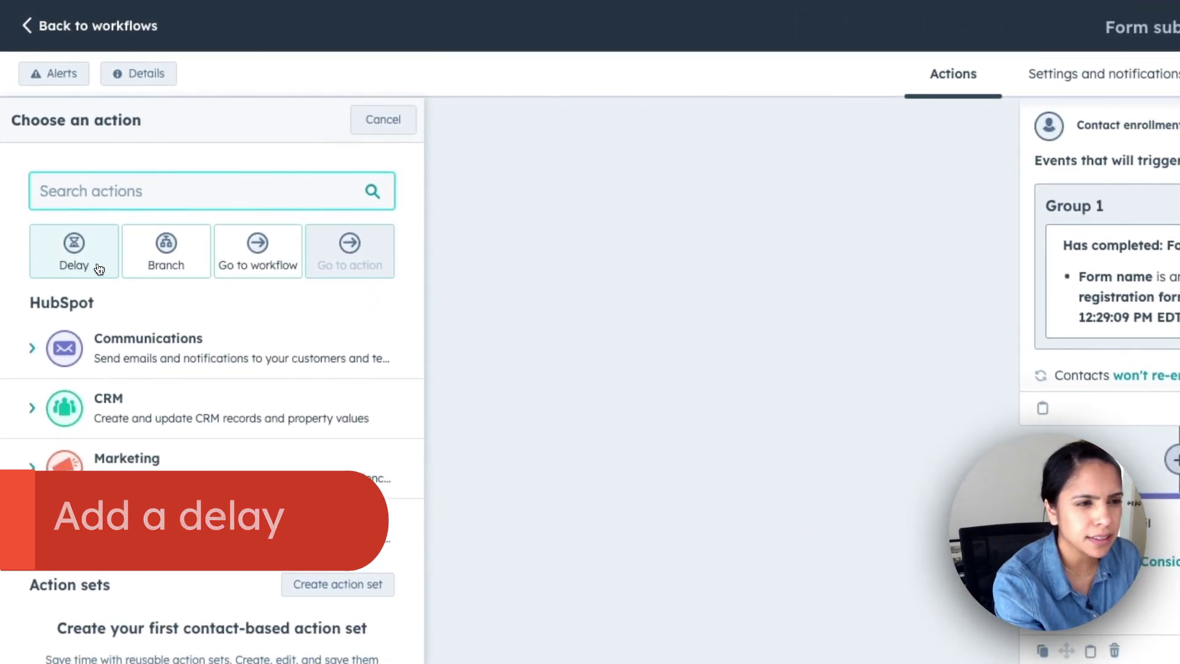
{"action": "left_click", "coordinate": [98, 269]}
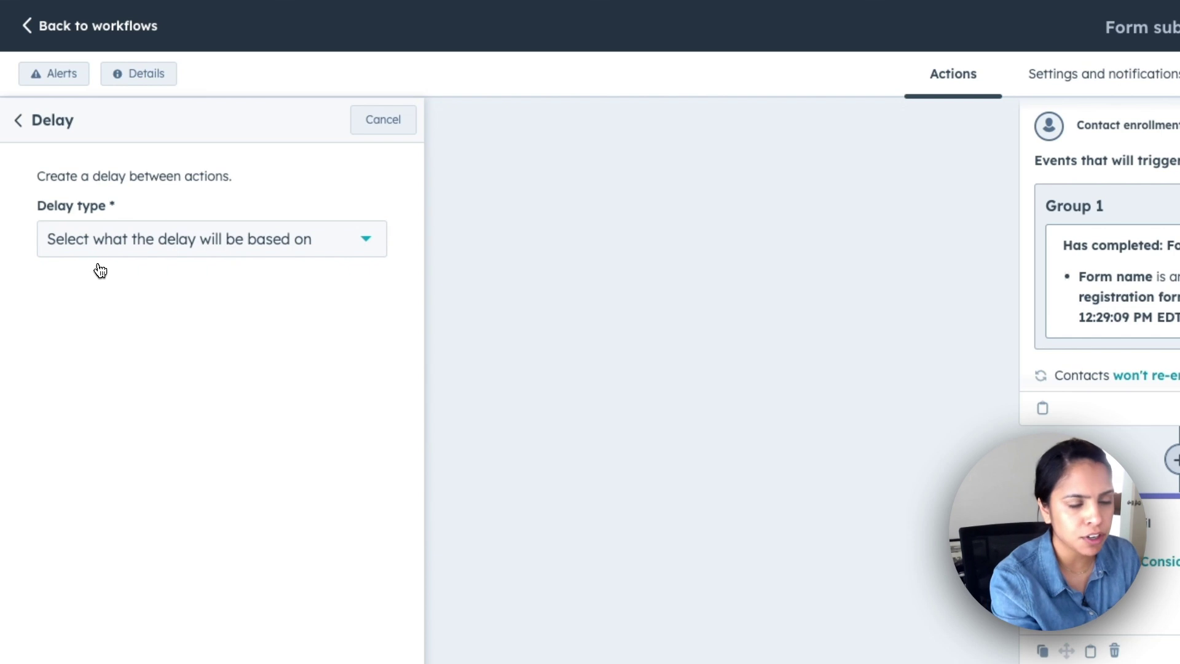
{"action": "left_click", "coordinate": [163, 239]}
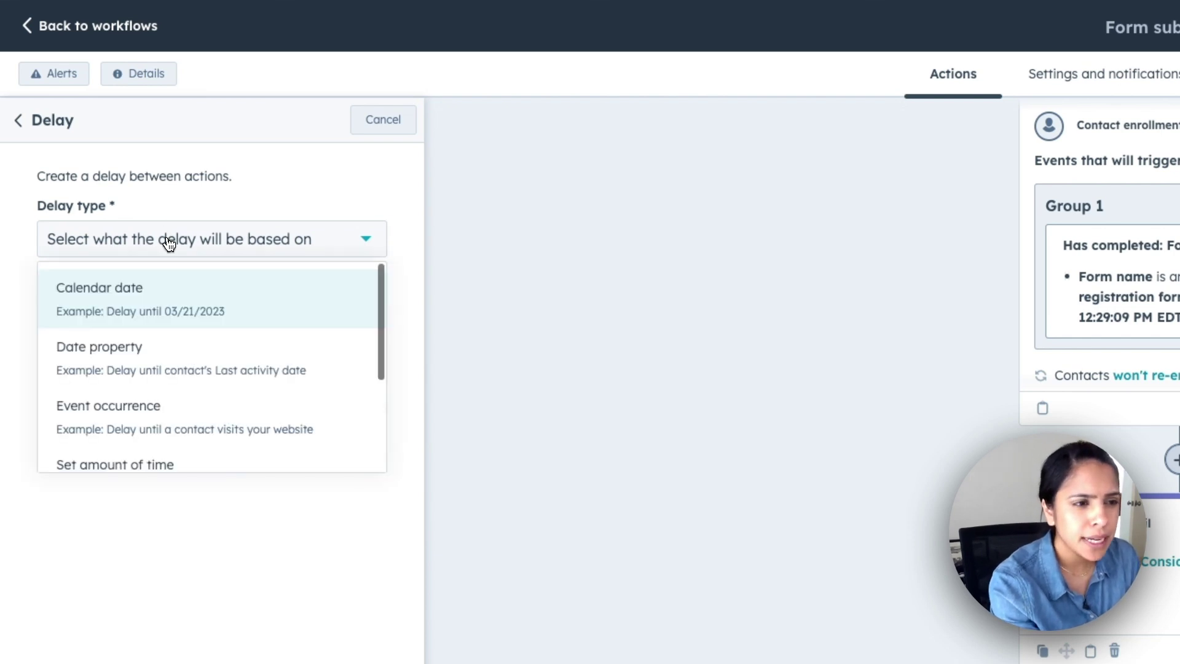
{"action": "scroll", "coordinate": [178, 424], "scroll_direction": "down", "scroll_amount": 1}
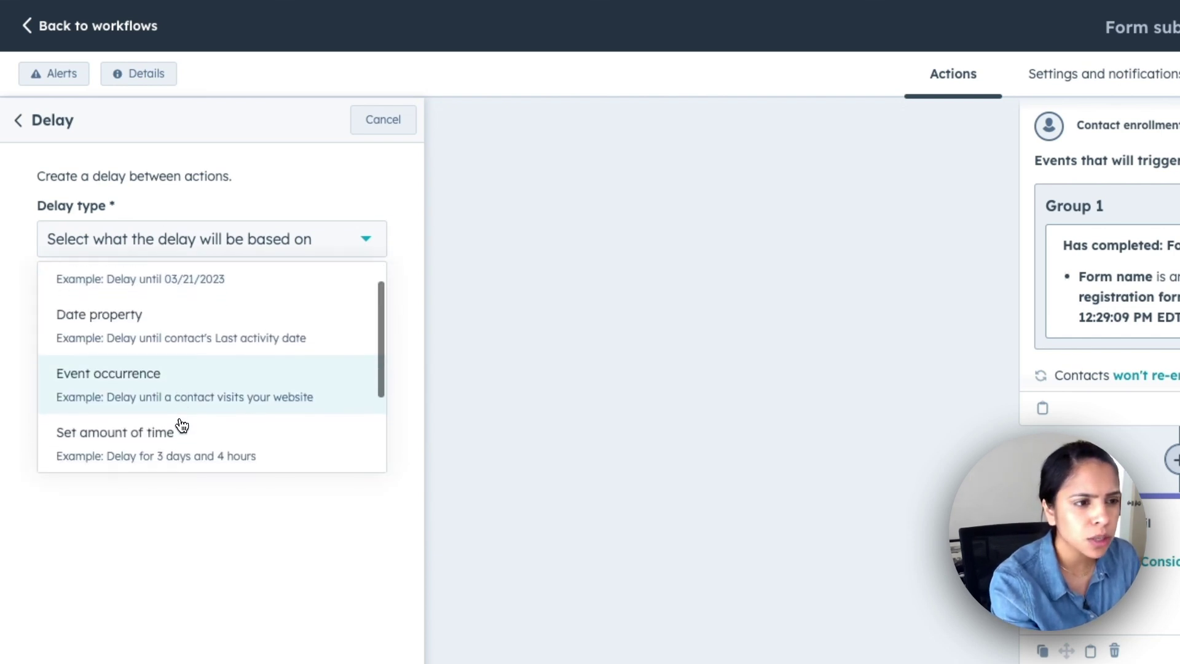
{"action": "left_click", "coordinate": [215, 436]}
{"action": "left_click", "coordinate": [133, 404]}
{"action": "left_click", "coordinate": [133, 403]}
{"action": "left_click", "coordinate": [133, 404]}
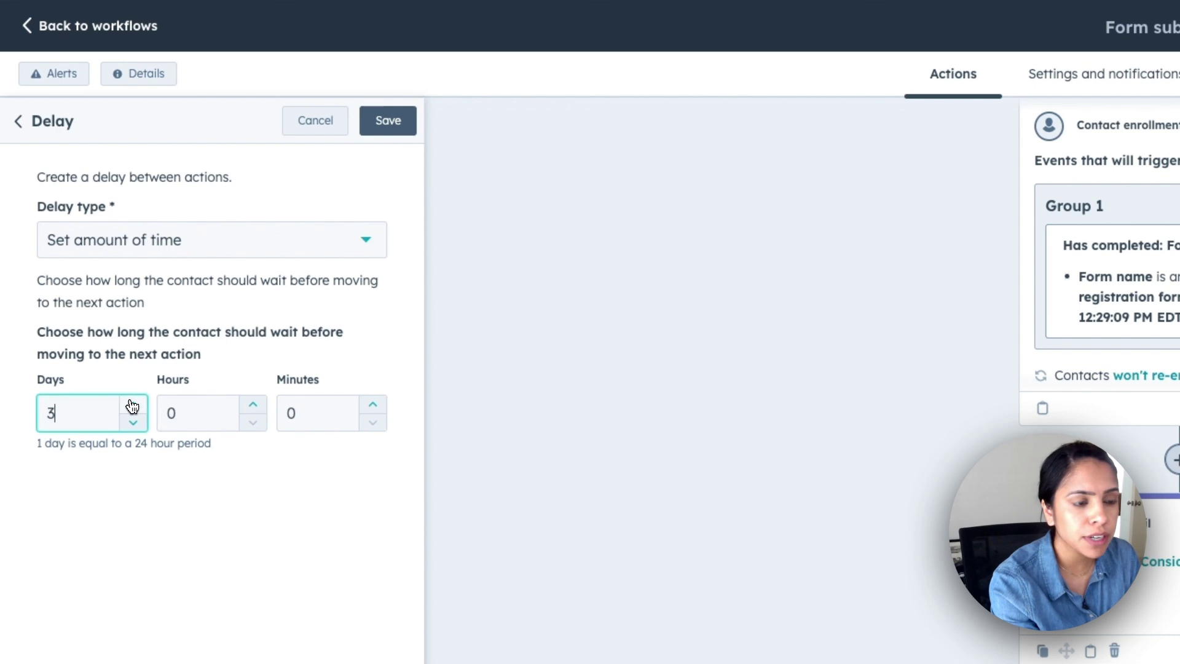
{"action": "left_click", "coordinate": [397, 126]}
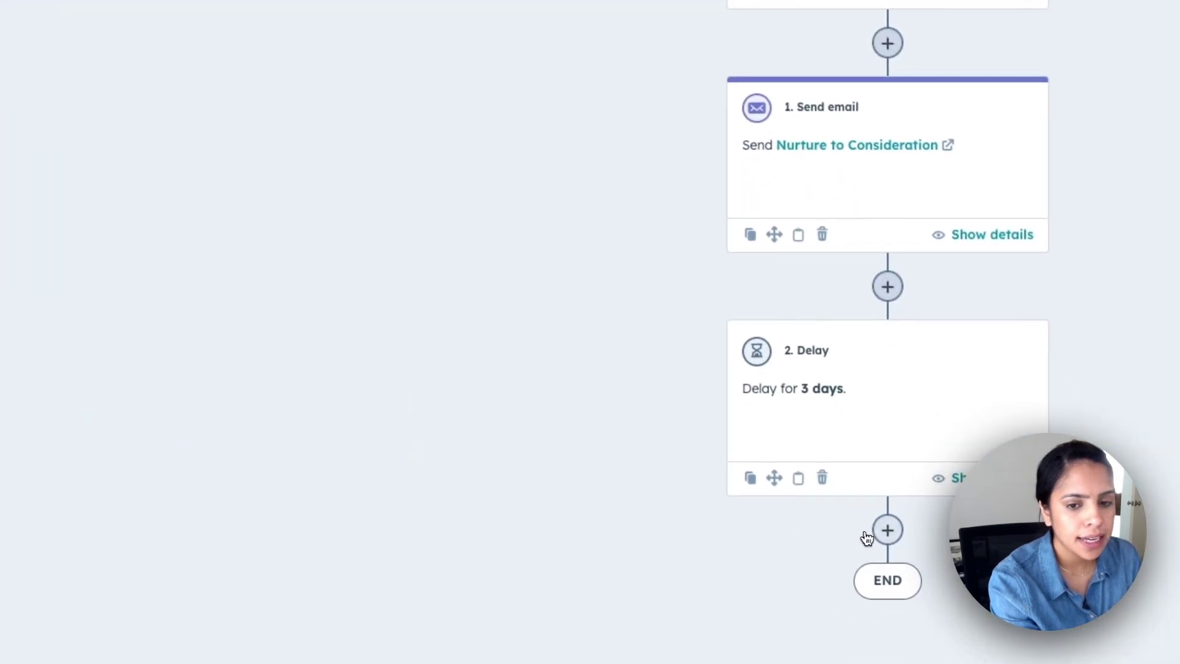
Add a branch after the delay based on the single property Country/Region
{"action": "left_click", "coordinate": [887, 530]}
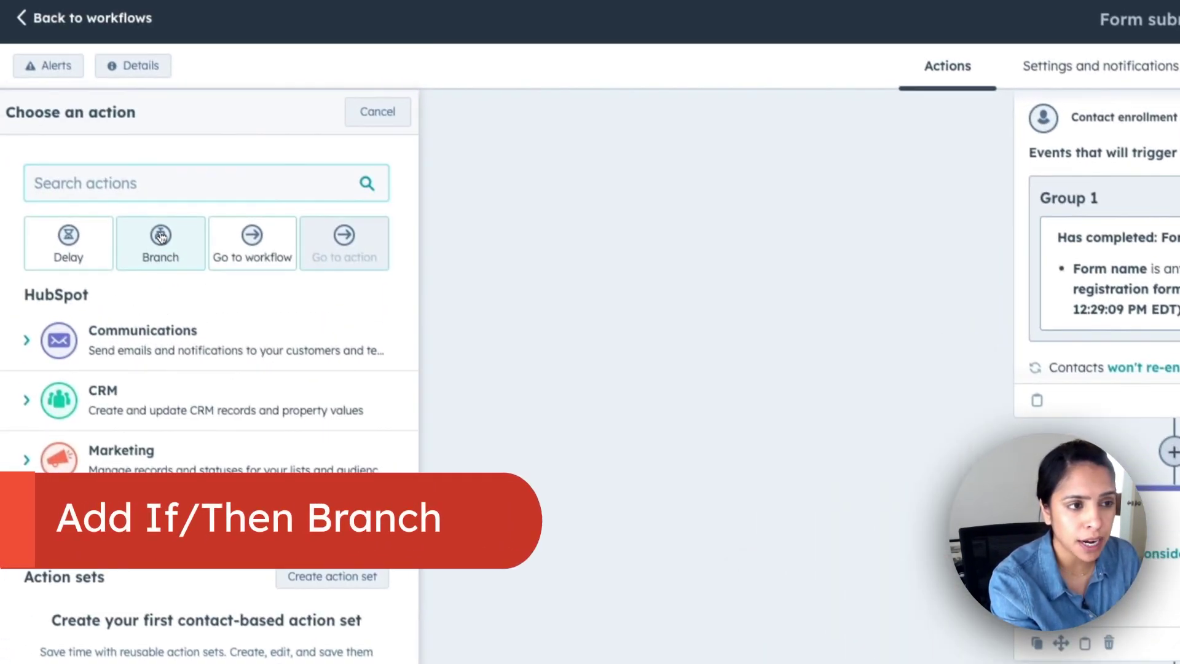
{"action": "left_click", "coordinate": [162, 242]}
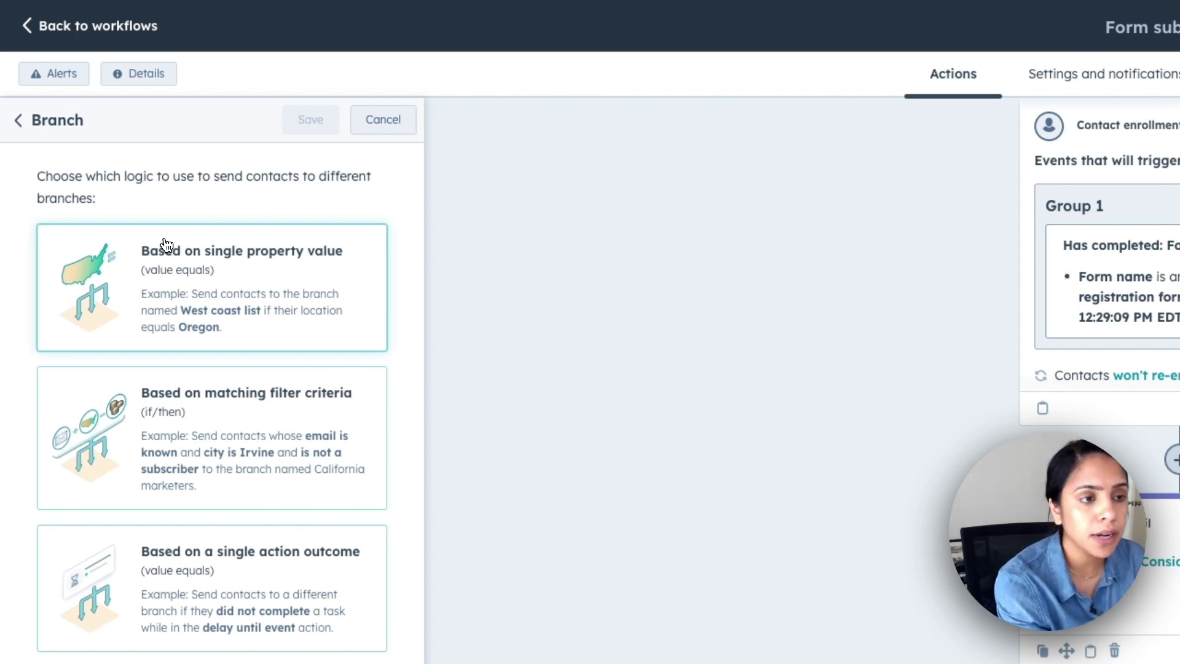
{"action": "left_click", "coordinate": [251, 289]}
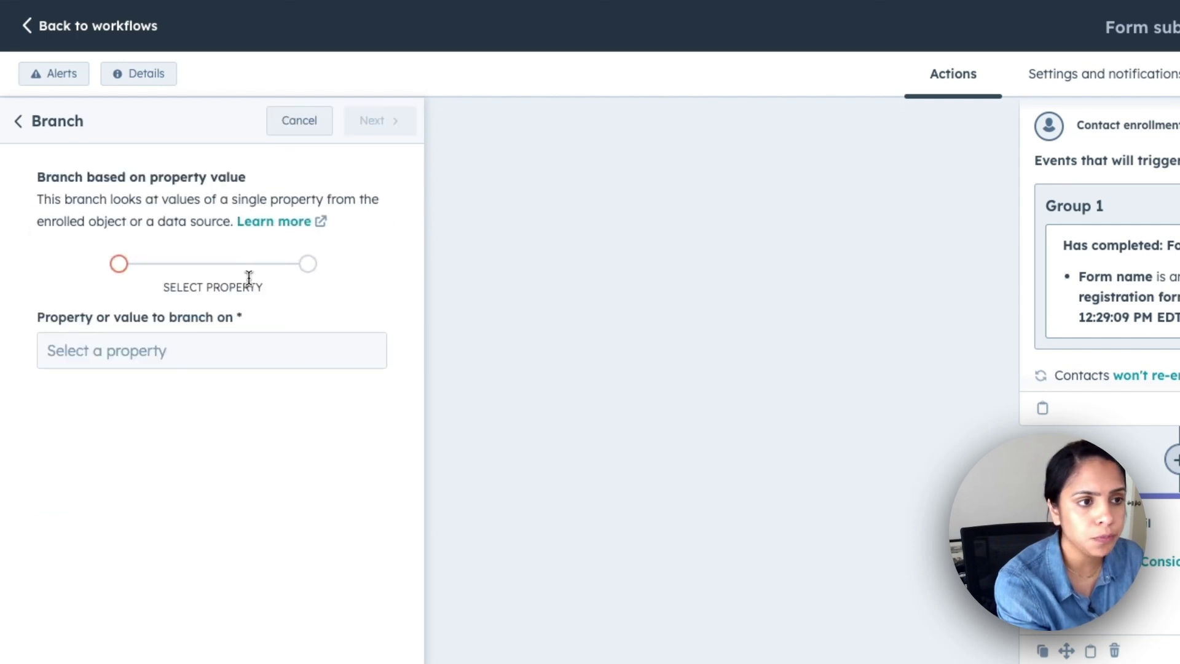
{"action": "left_click", "coordinate": [226, 352]}
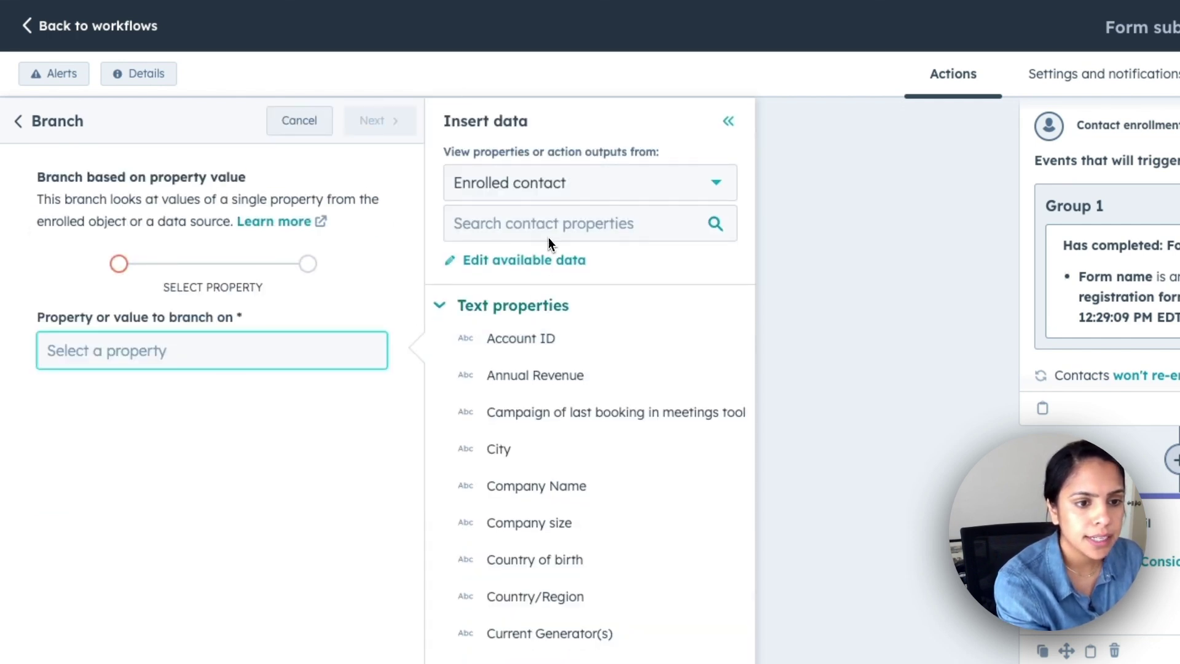
{"action": "left_click", "coordinate": [521, 221]}
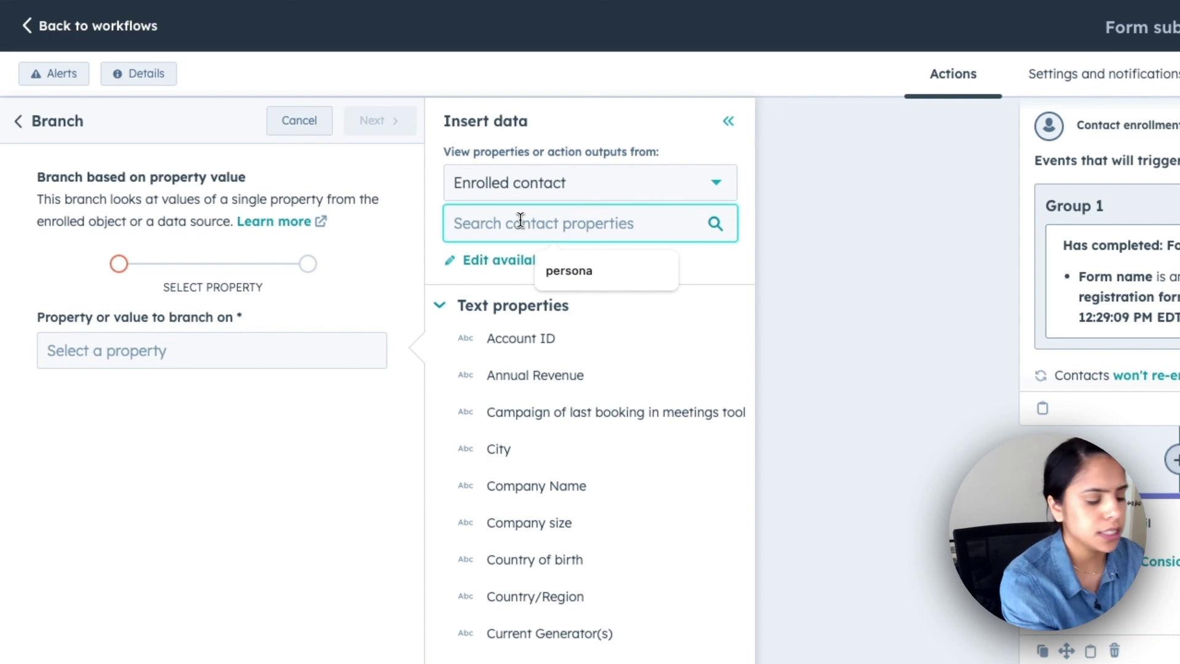
{"action": "type", "text": "country"}
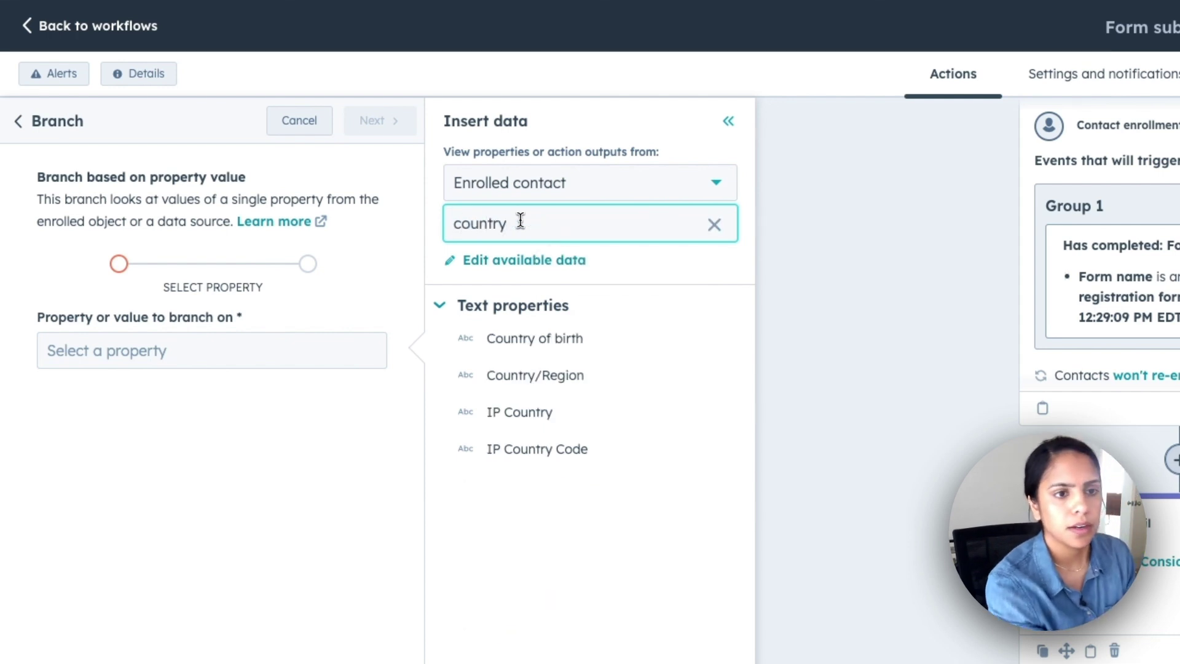
{"action": "left_click", "coordinate": [573, 375]}
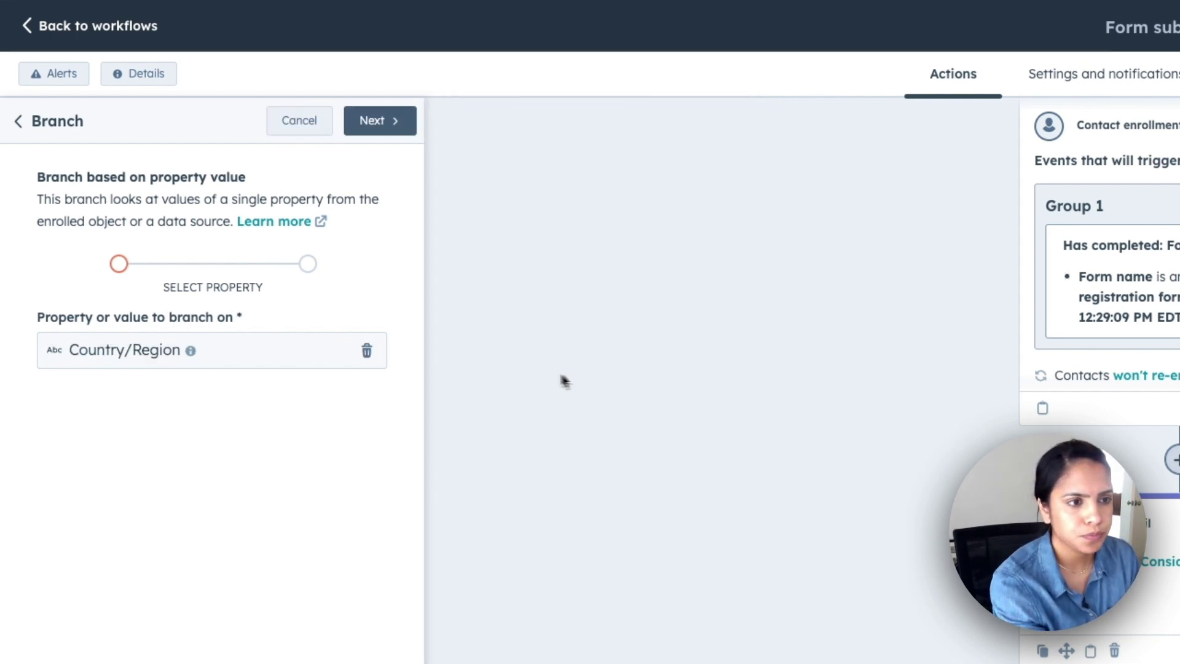
{"action": "left_click", "coordinate": [395, 126]}
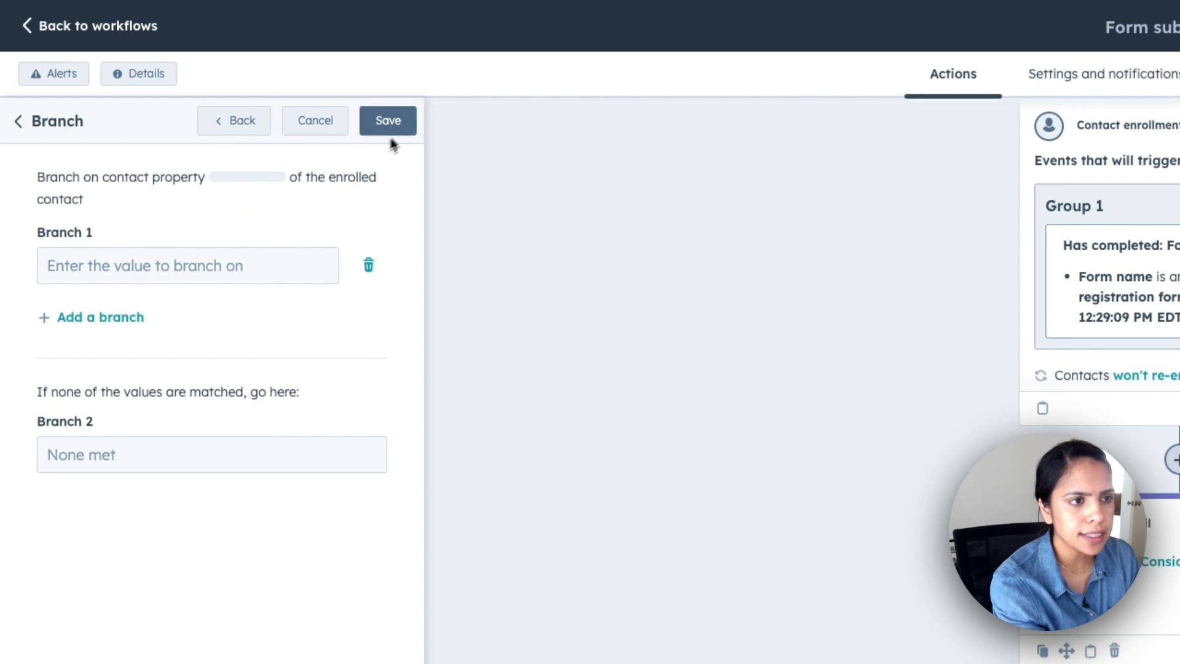
Name the branches North America and Other and save the branch step
{"action": "left_click", "coordinate": [163, 271]}
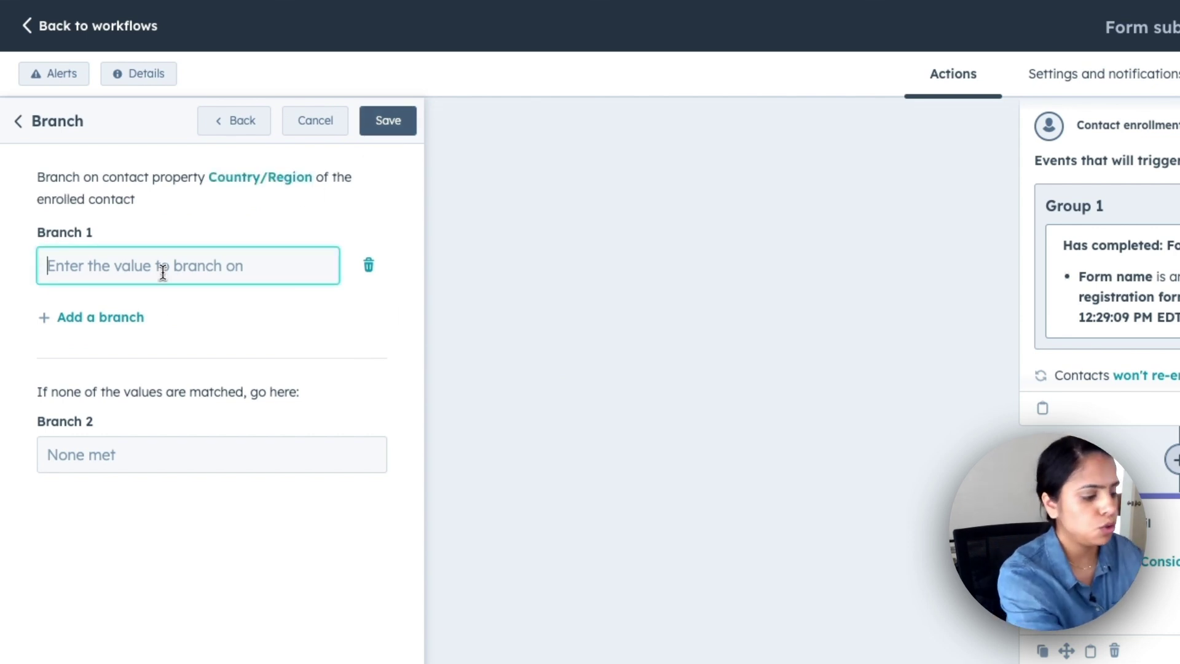
{"action": "type", "text": "North America"}
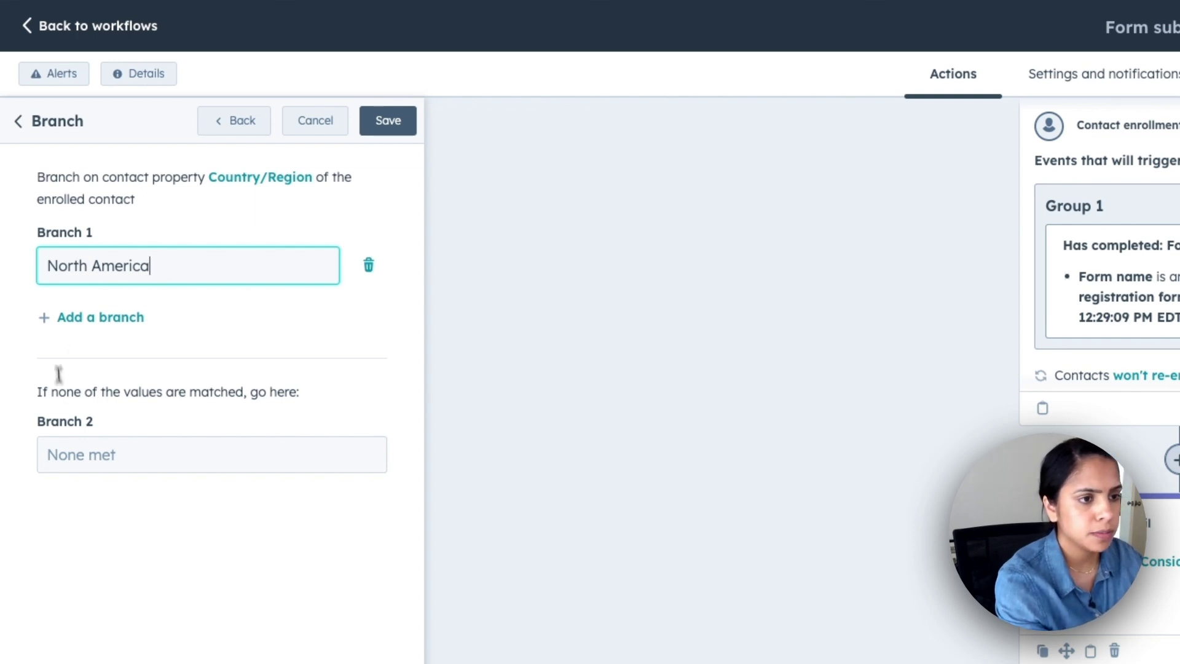
{"action": "left_click", "coordinate": [110, 454]}
{"action": "type", "text": "Other"}
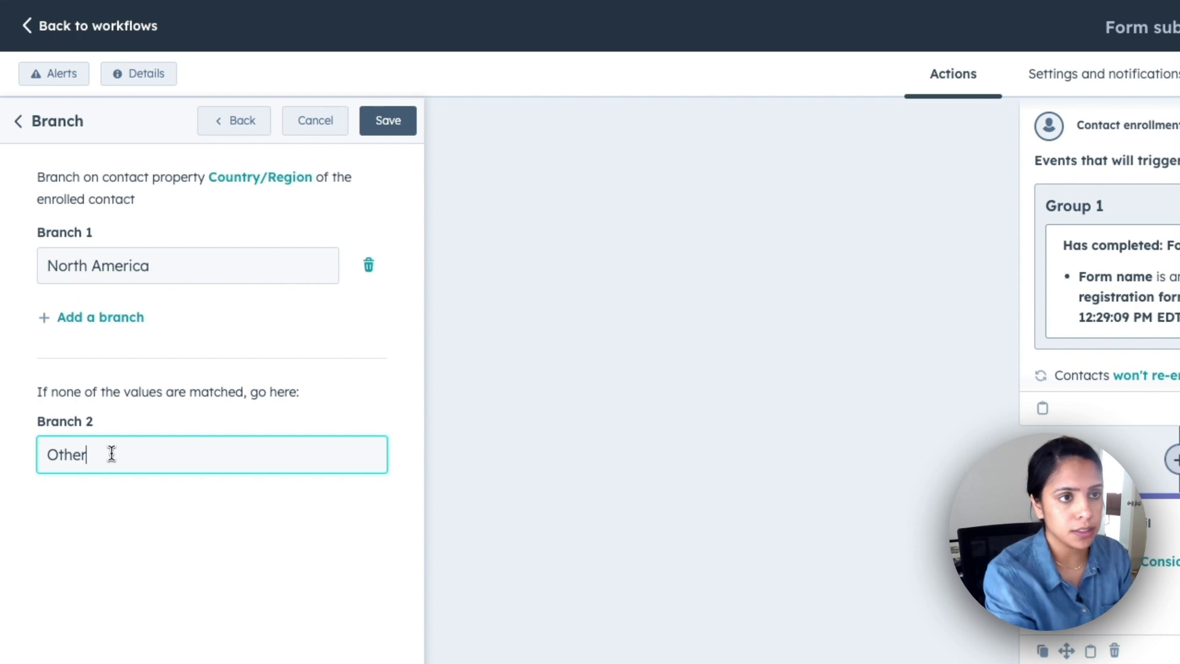
{"action": "left_click", "coordinate": [388, 120]}
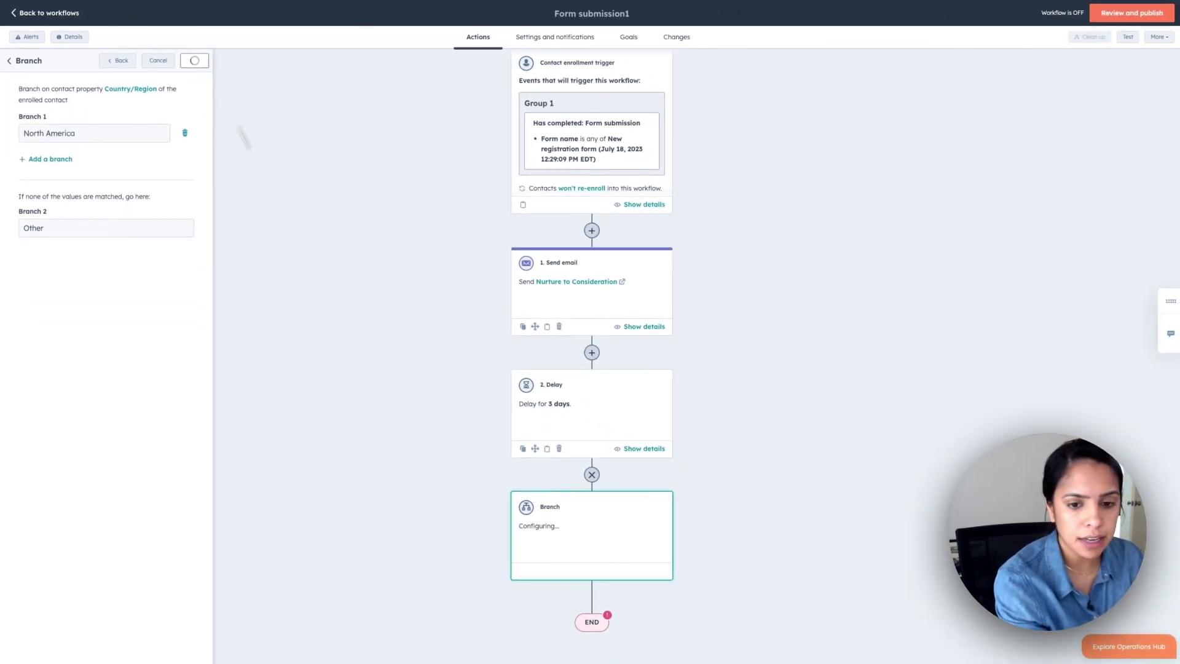
On the North America path, add a Send email action with the Consideration - Decision formsubmission email
{"action": "scroll", "coordinate": [389, 424], "scroll_direction": "down", "scroll_amount": 3}
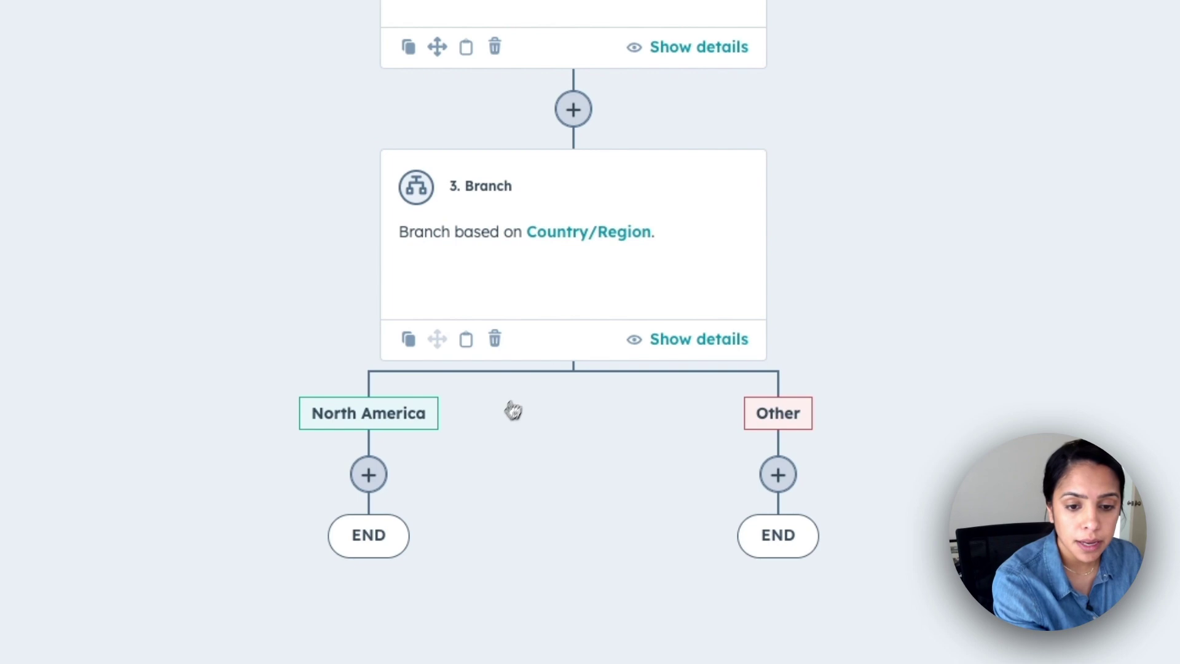
{"action": "left_click", "coordinate": [369, 474]}
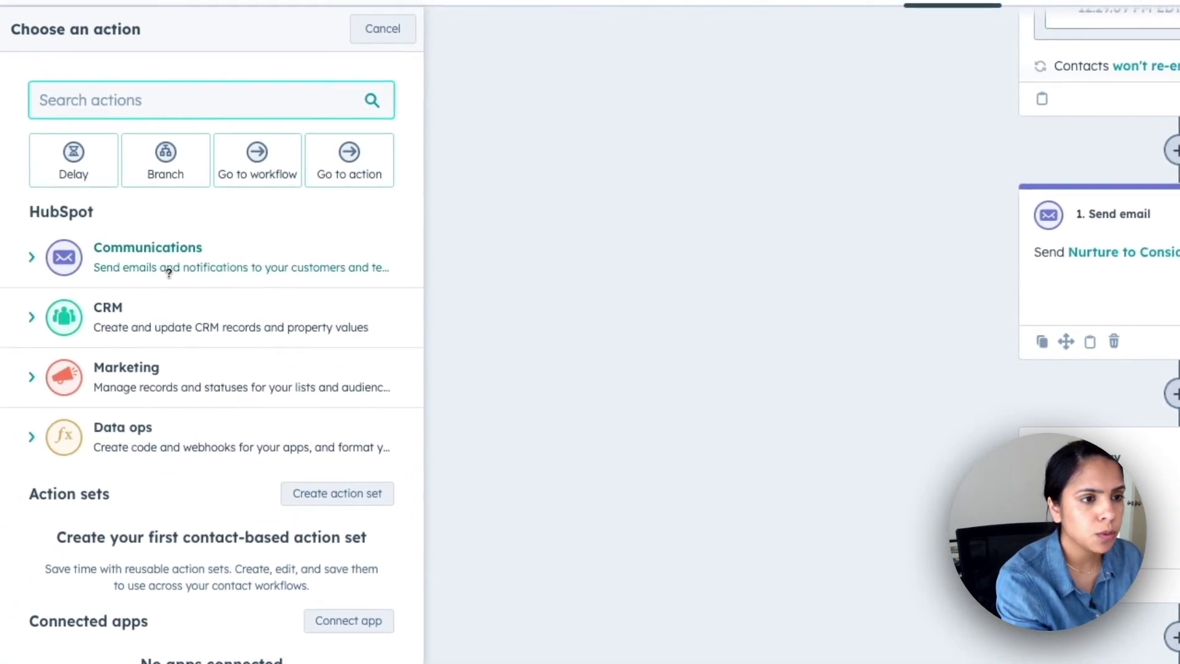
{"action": "left_click", "coordinate": [164, 265]}
{"action": "left_click", "coordinate": [136, 386]}
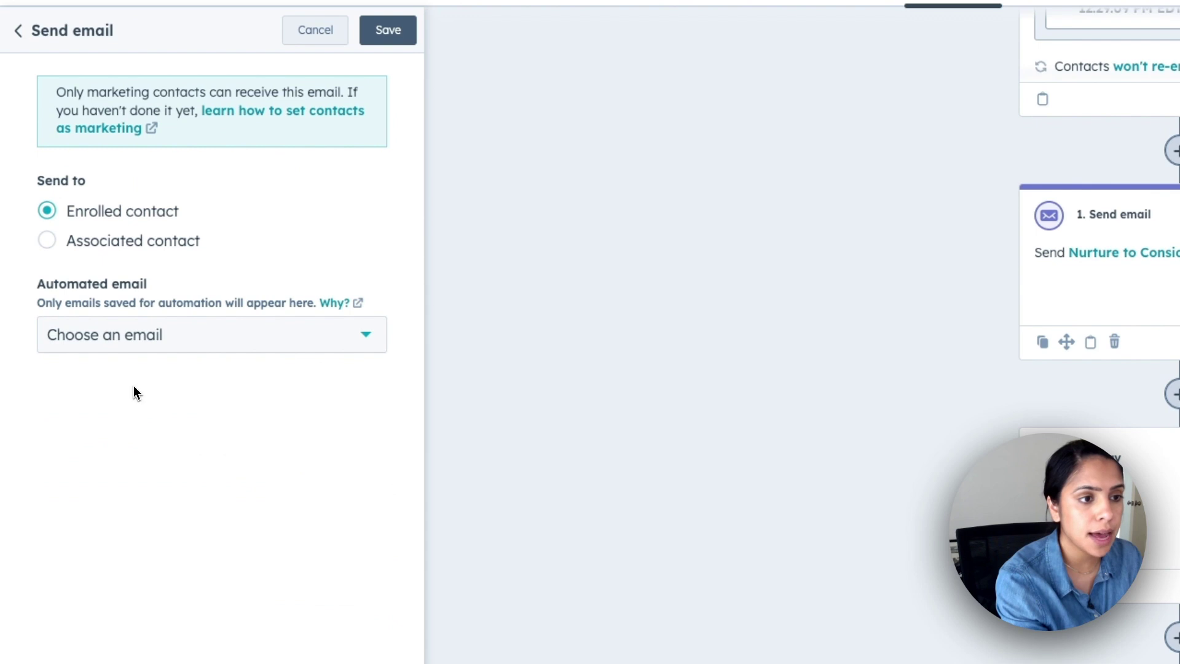
{"action": "left_click", "coordinate": [146, 335]}
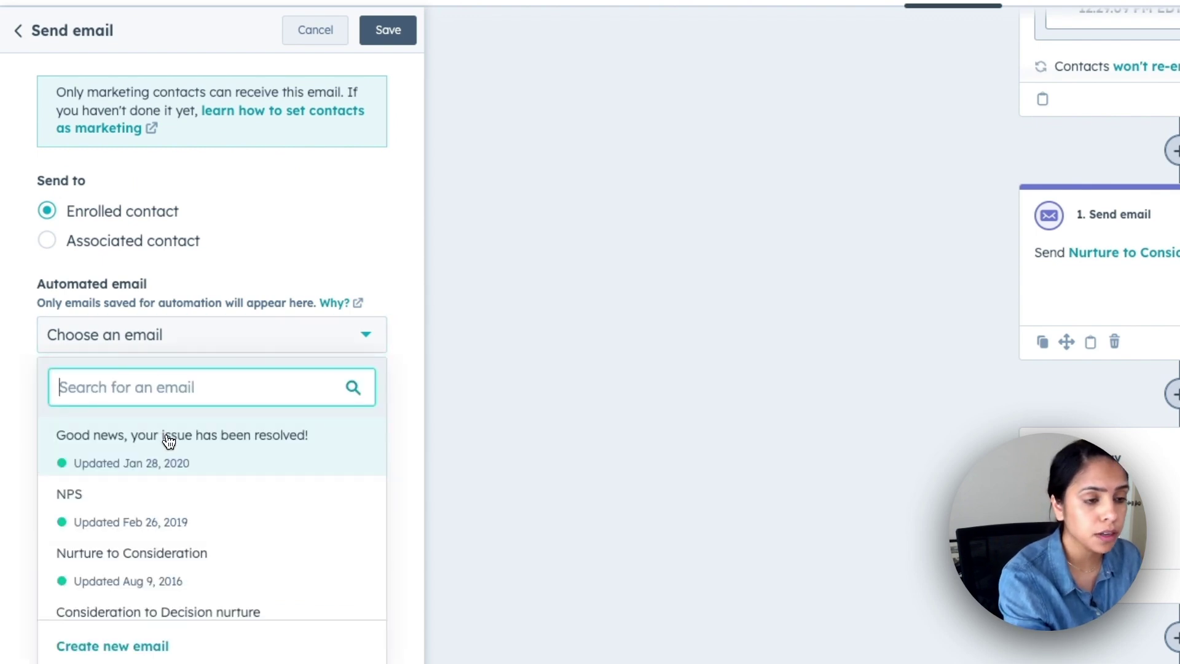
{"action": "scroll", "coordinate": [166, 443], "scroll_direction": "down", "scroll_amount": 4}
{"action": "scroll", "coordinate": [169, 498], "scroll_direction": "down", "scroll_amount": 1}
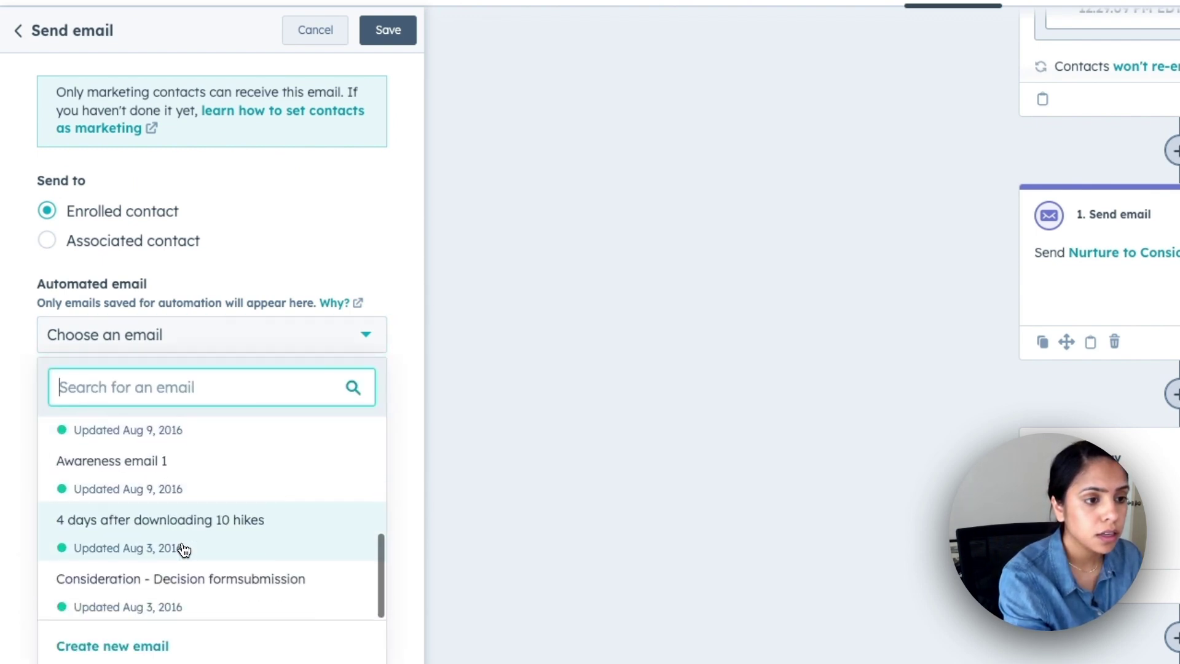
{"action": "left_click", "coordinate": [215, 581]}
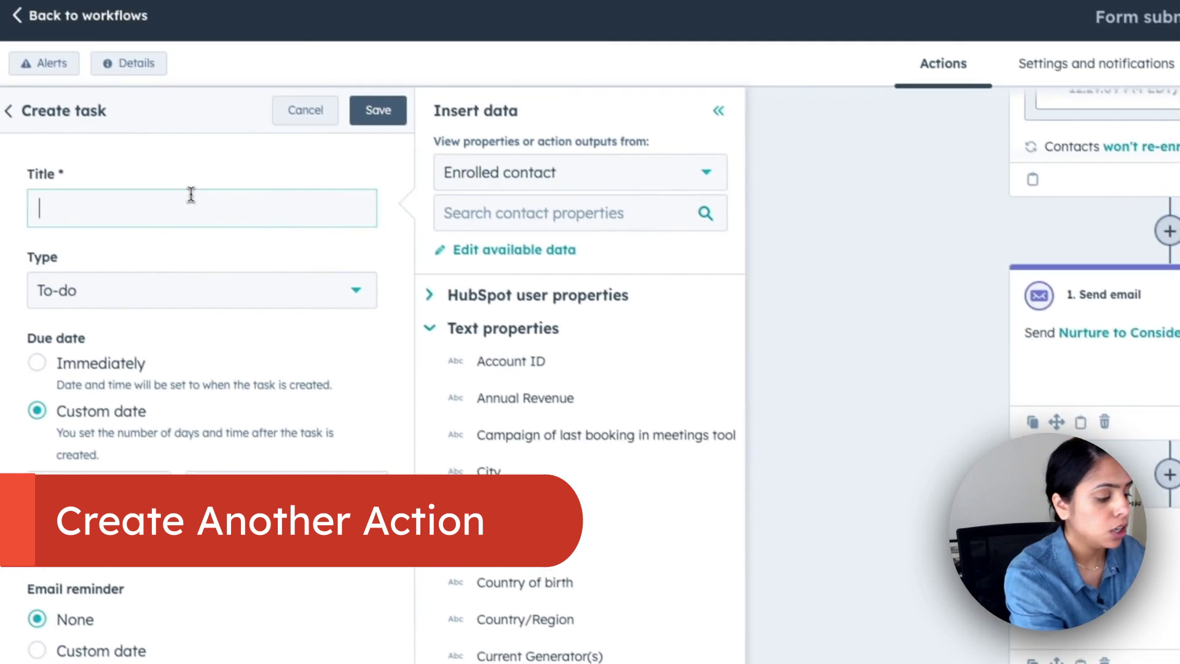
Title the task 'Call form submitters' and save the Create task action
{"action": "type", "text": "Call"}
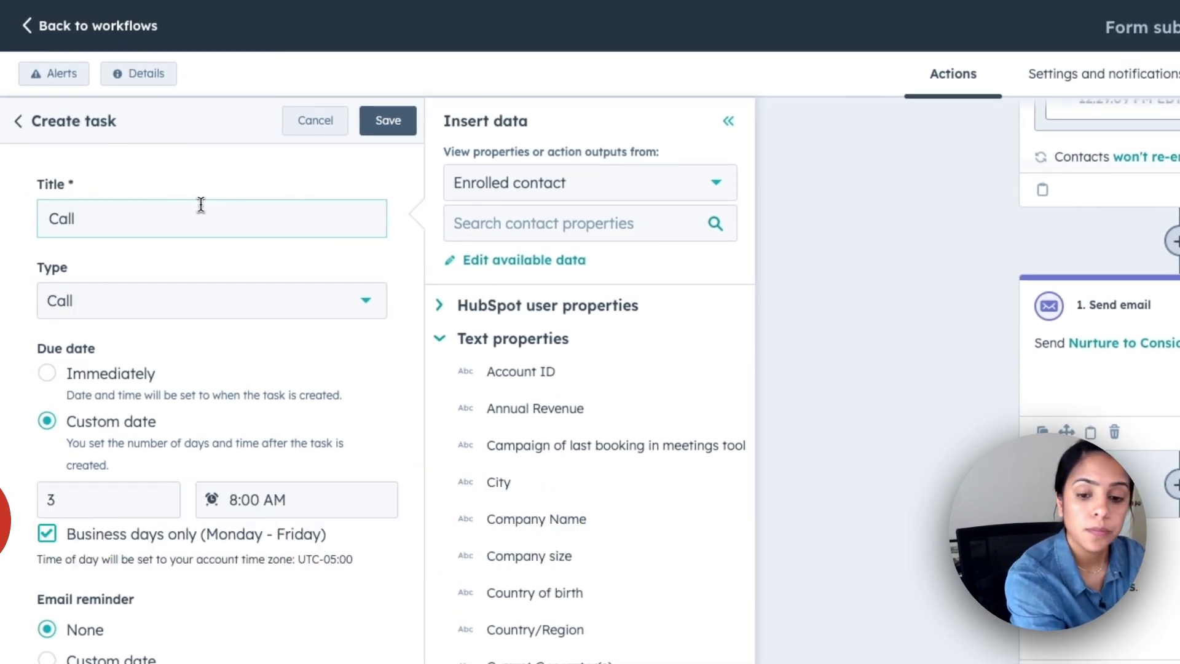
{"action": "type", "text": " form submitters"}
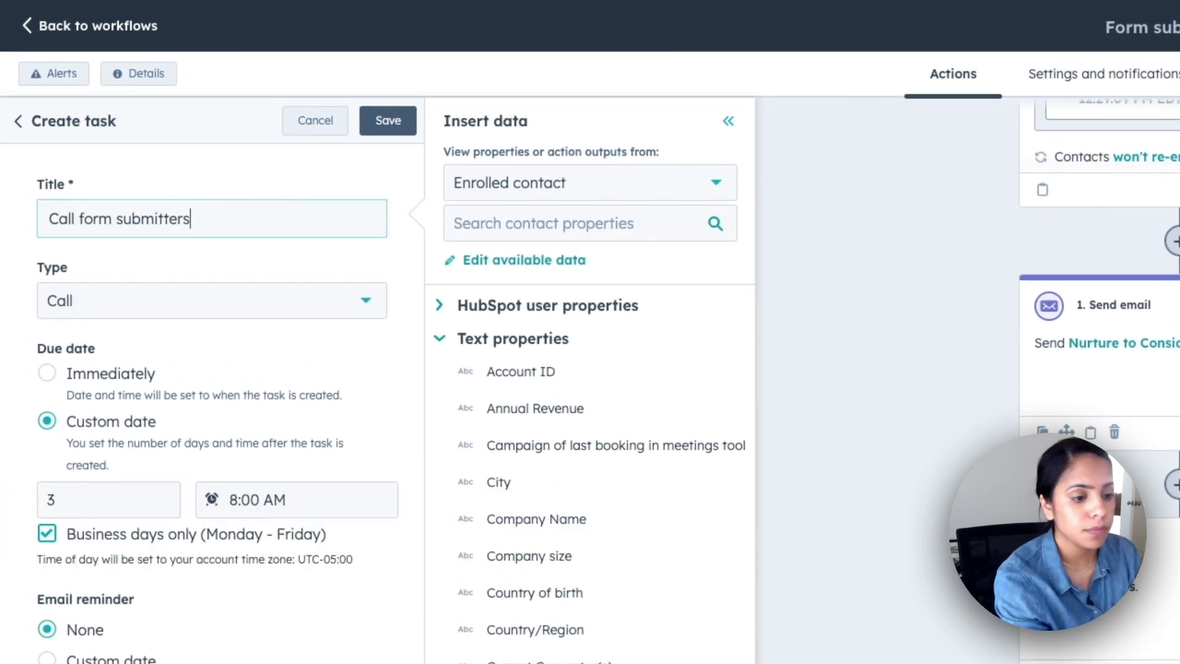
{"action": "key", "text": "Escape"}
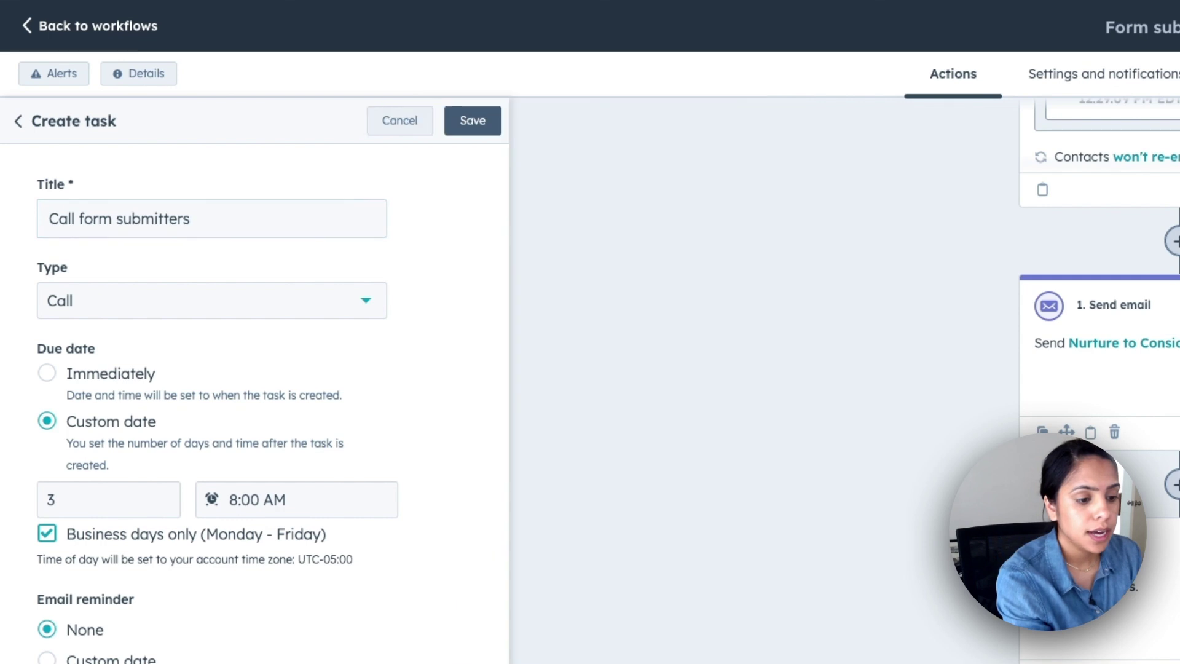
{"action": "scroll", "coordinate": [212, 400], "scroll_direction": "down", "scroll_amount": 2}
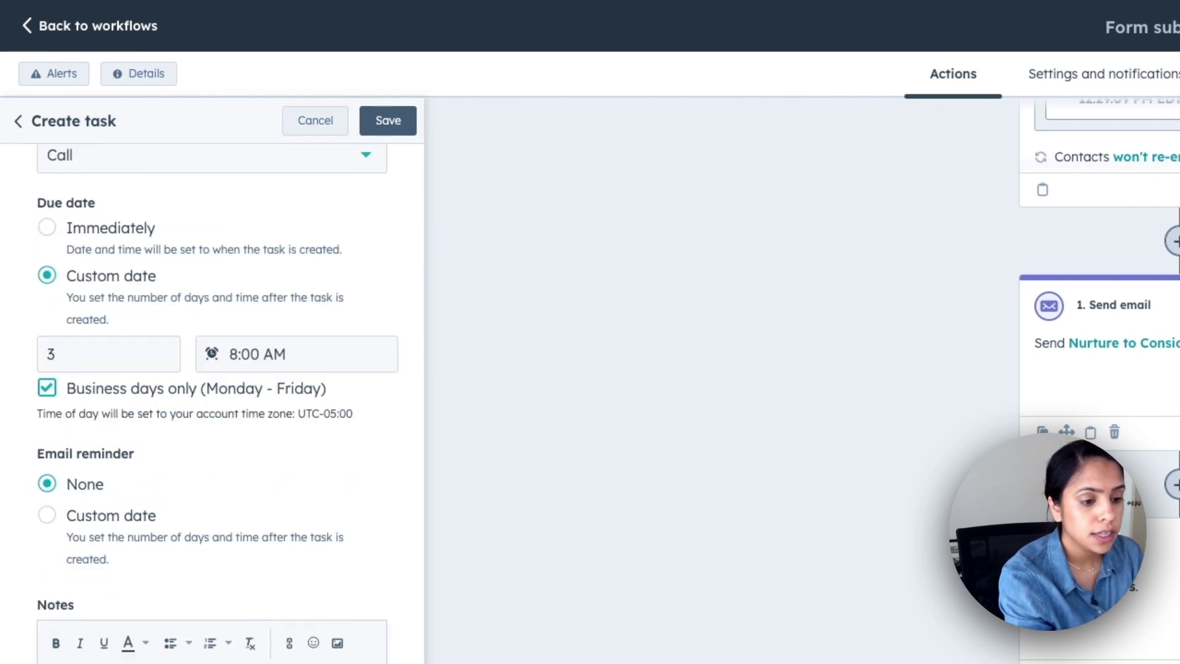
{"action": "scroll", "coordinate": [212, 399], "scroll_direction": "down", "scroll_amount": 1}
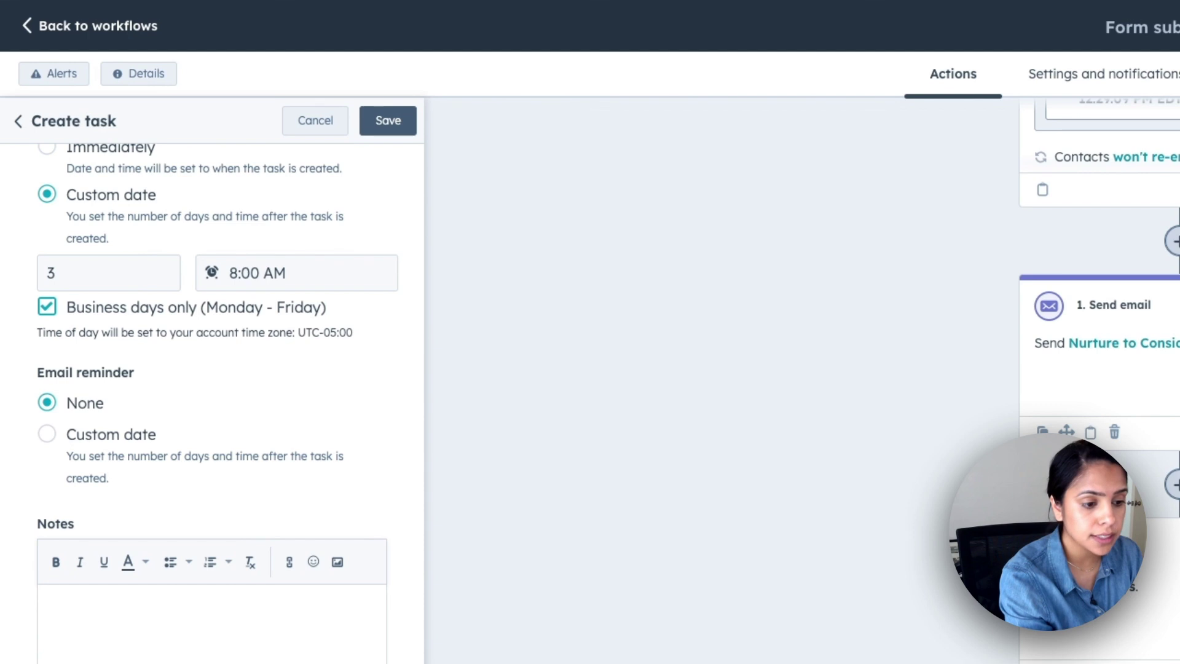
{"action": "scroll", "coordinate": [406, 197], "scroll_direction": "up", "scroll_amount": 3}
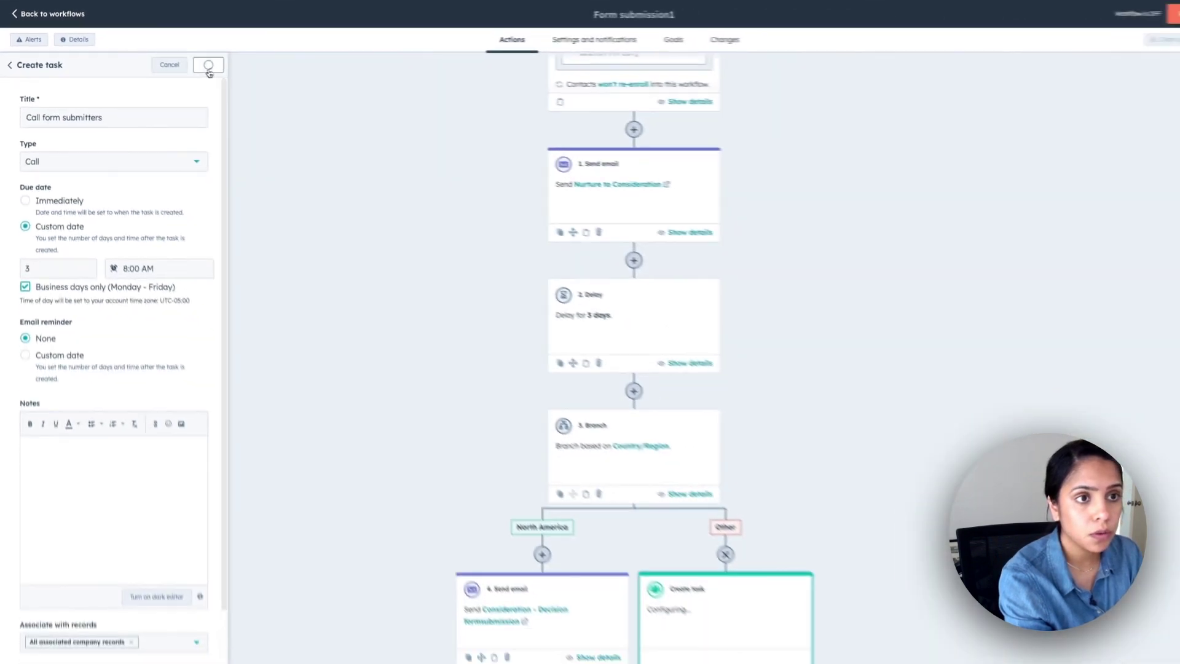
{"action": "left_click", "coordinate": [327, 102]}
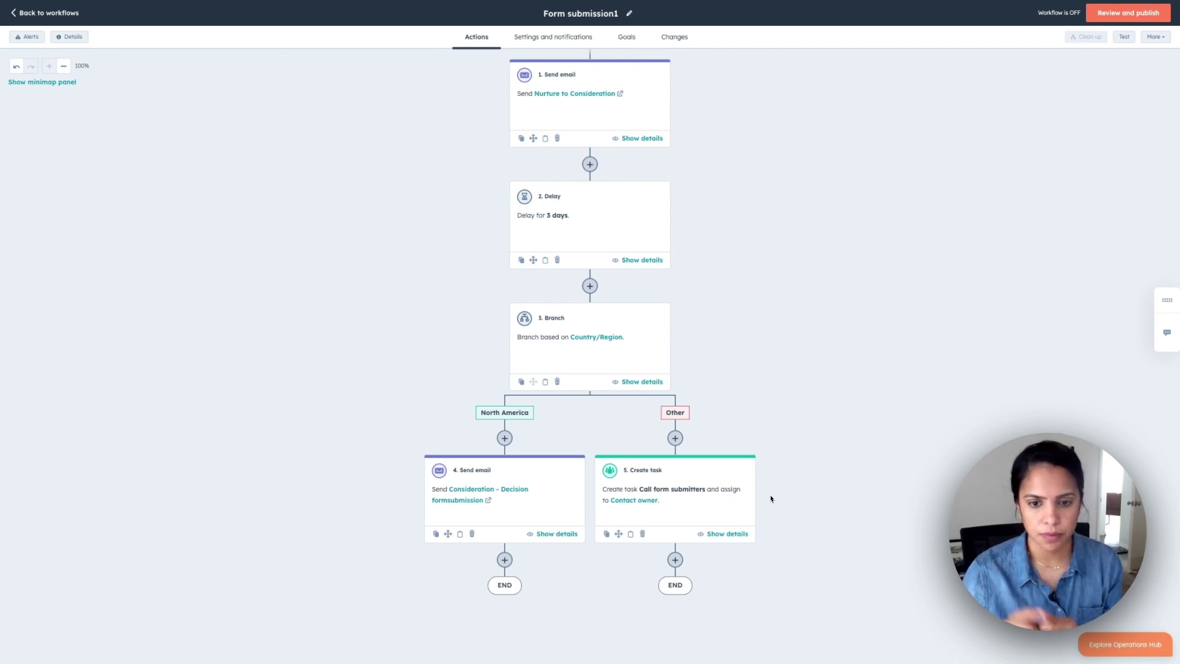
Scroll up and zoom the canvas out to 80% so the trigger and both END steps show
{"action": "scroll", "coordinate": [638, 394], "scroll_direction": "up", "scroll_amount": 3}
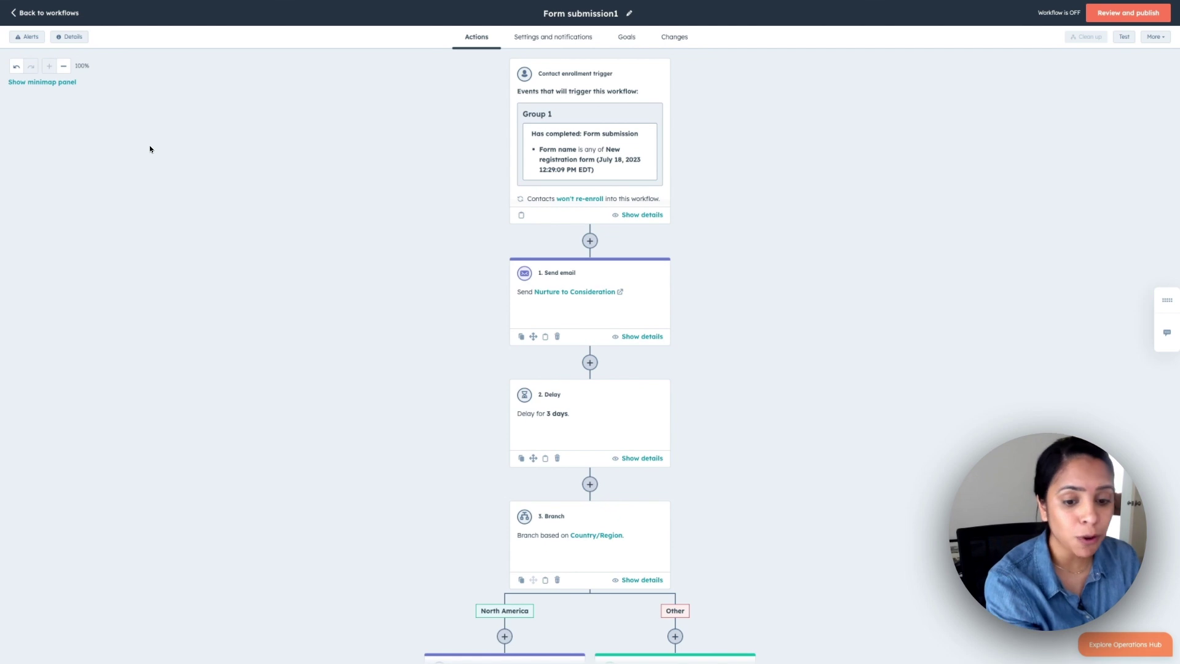
{"action": "left_click", "coordinate": [63, 66]}
{"action": "left_click", "coordinate": [64, 67]}
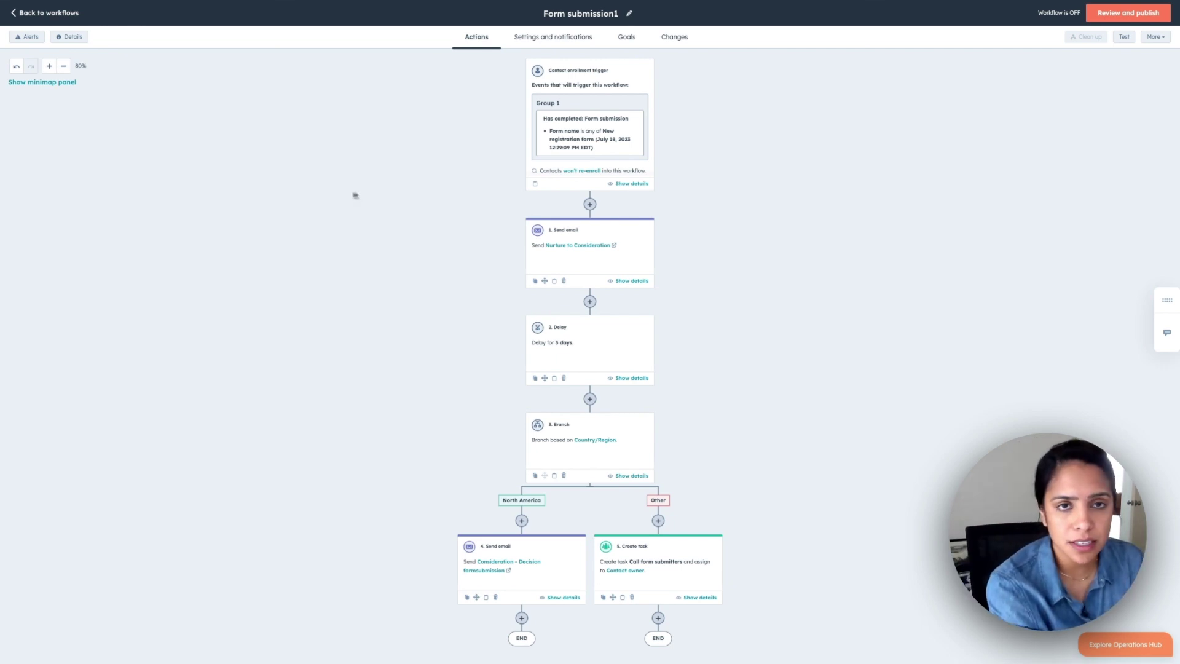
Go to the workflow's Settings and notifications page to see its General settings
{"action": "left_click", "coordinate": [547, 36]}
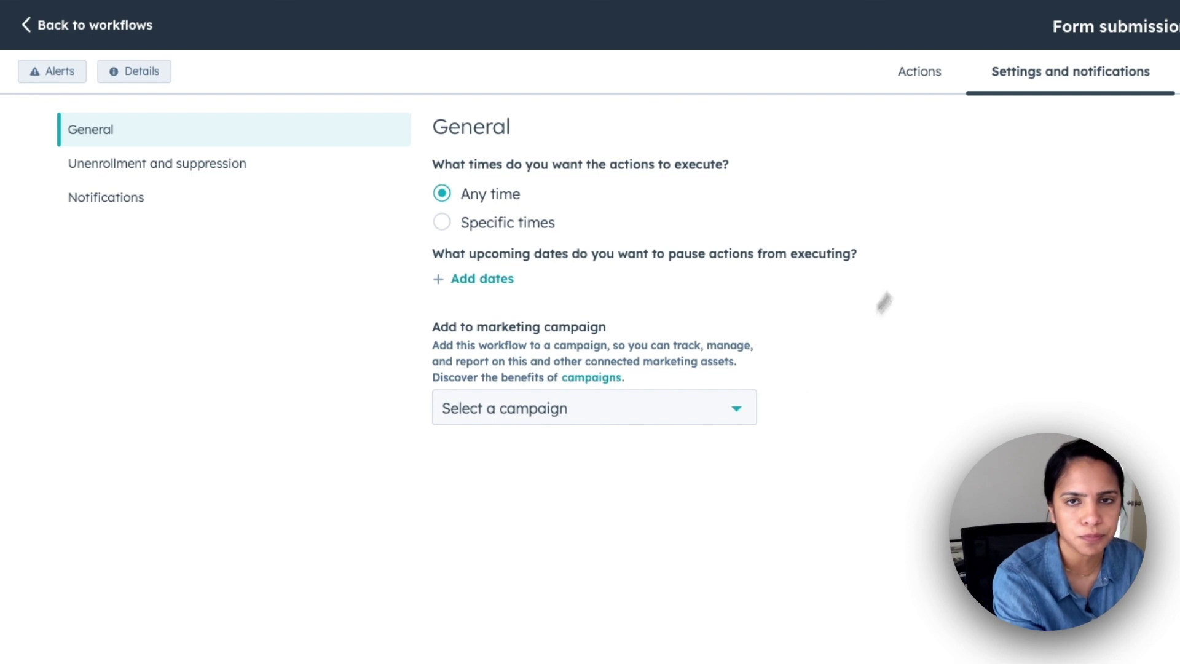
Save a Goals filter on the Activity property Meeting outcome is any of Scheduled
{"action": "left_click", "coordinate": [631, 88]}
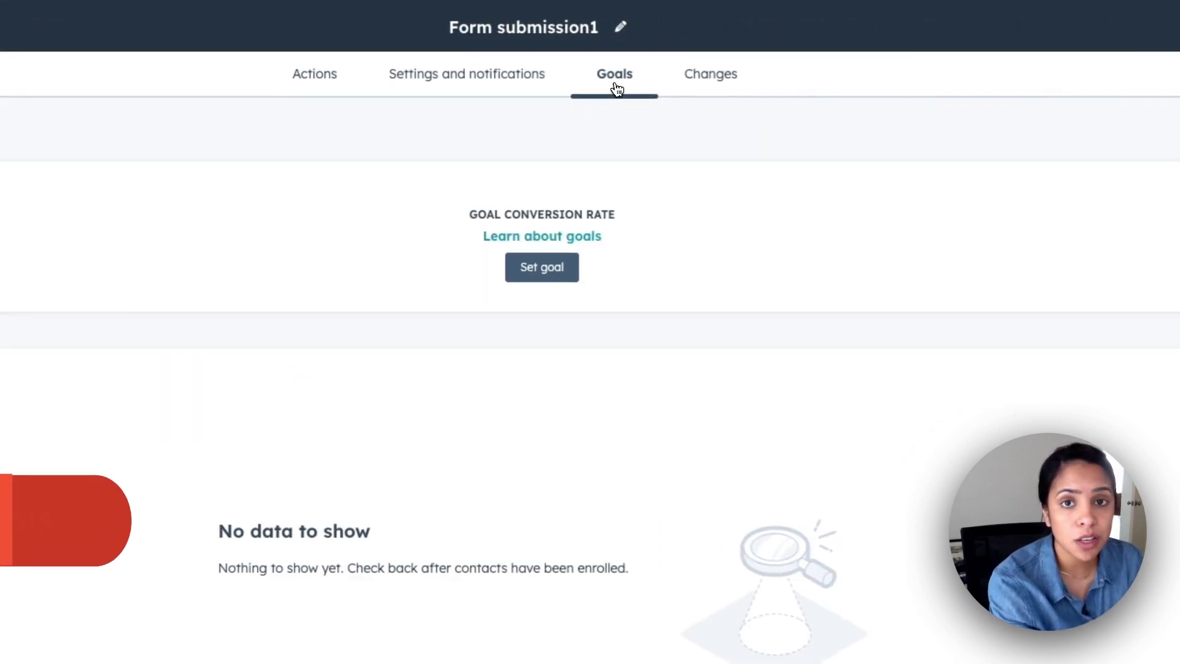
{"action": "left_click", "coordinate": [540, 268]}
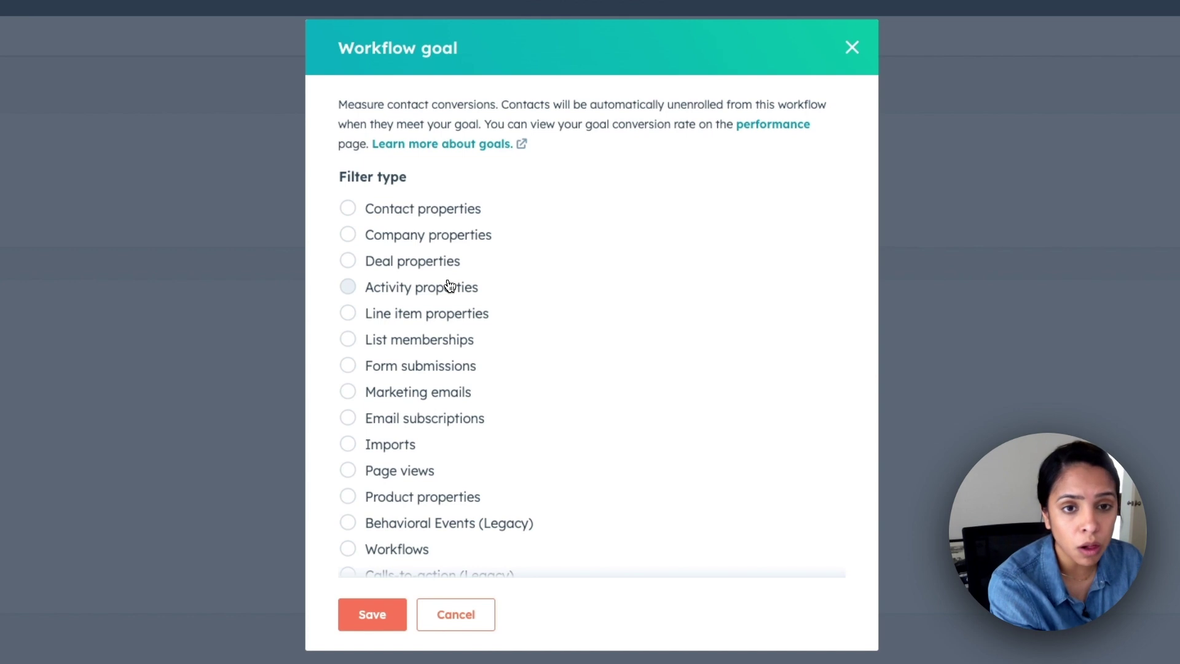
{"action": "left_click", "coordinate": [349, 288]}
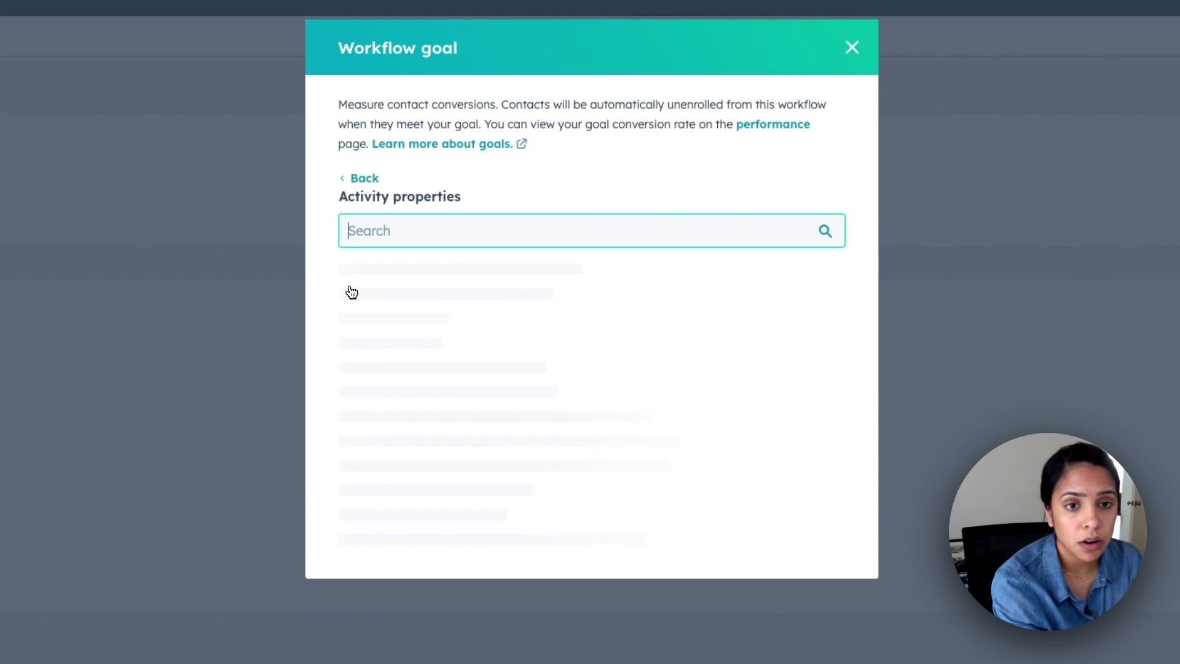
{"action": "type", "text": "meeting"}
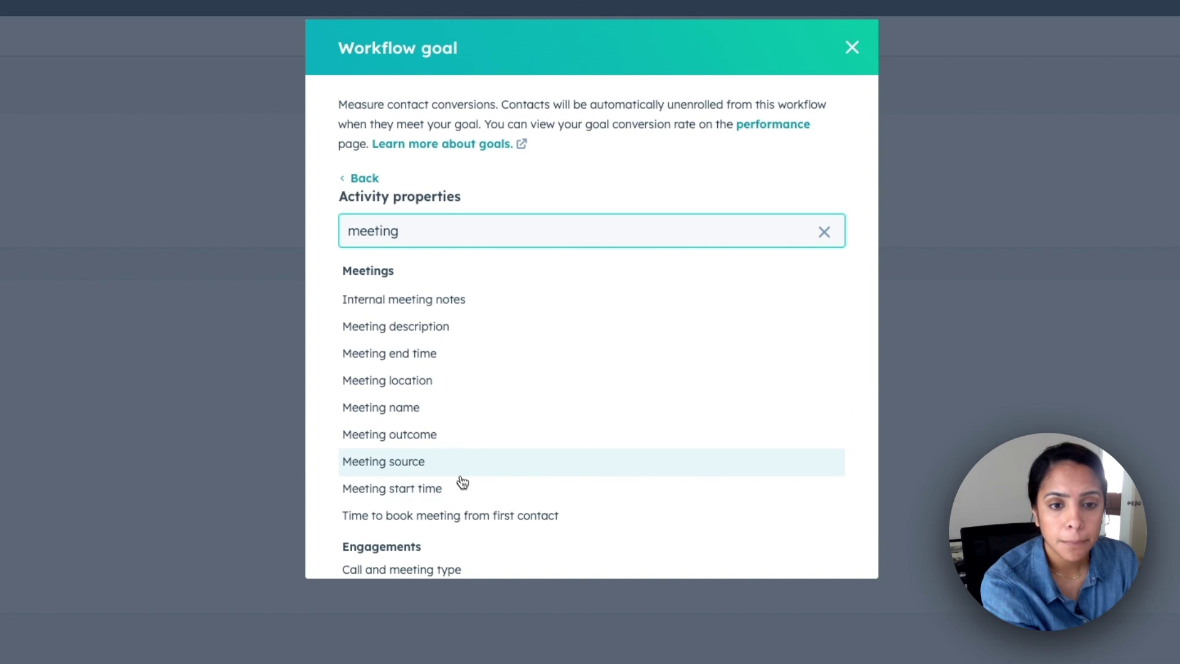
{"action": "left_click", "coordinate": [451, 435]}
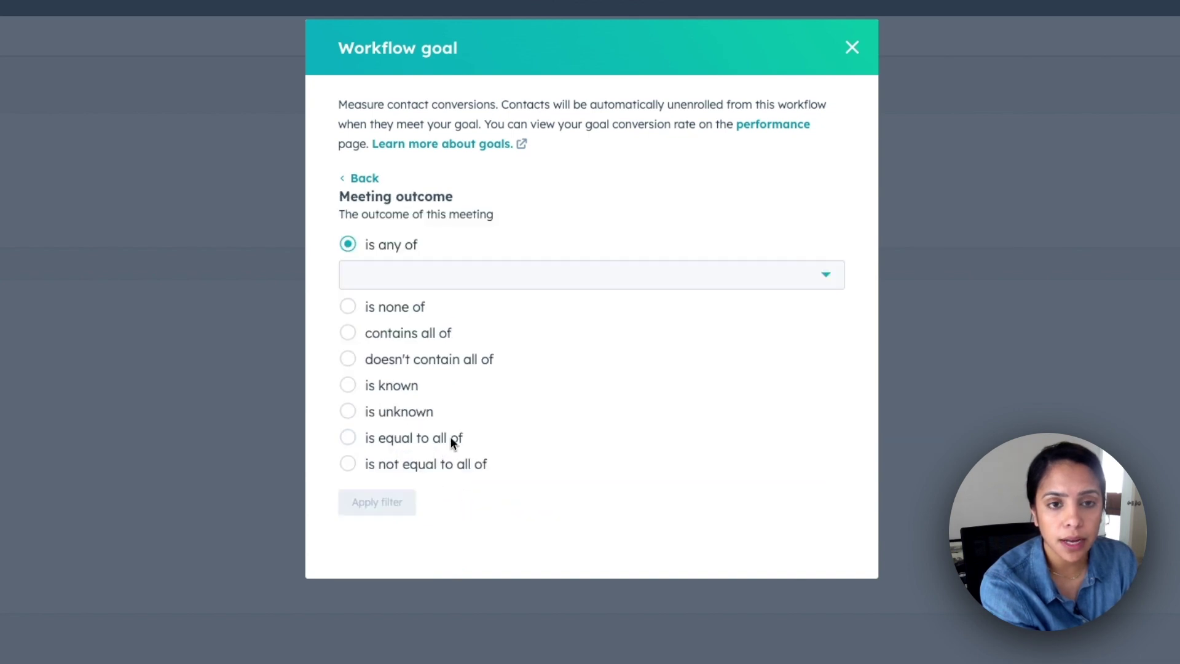
{"action": "left_click", "coordinate": [448, 280]}
{"action": "left_click", "coordinate": [443, 320]}
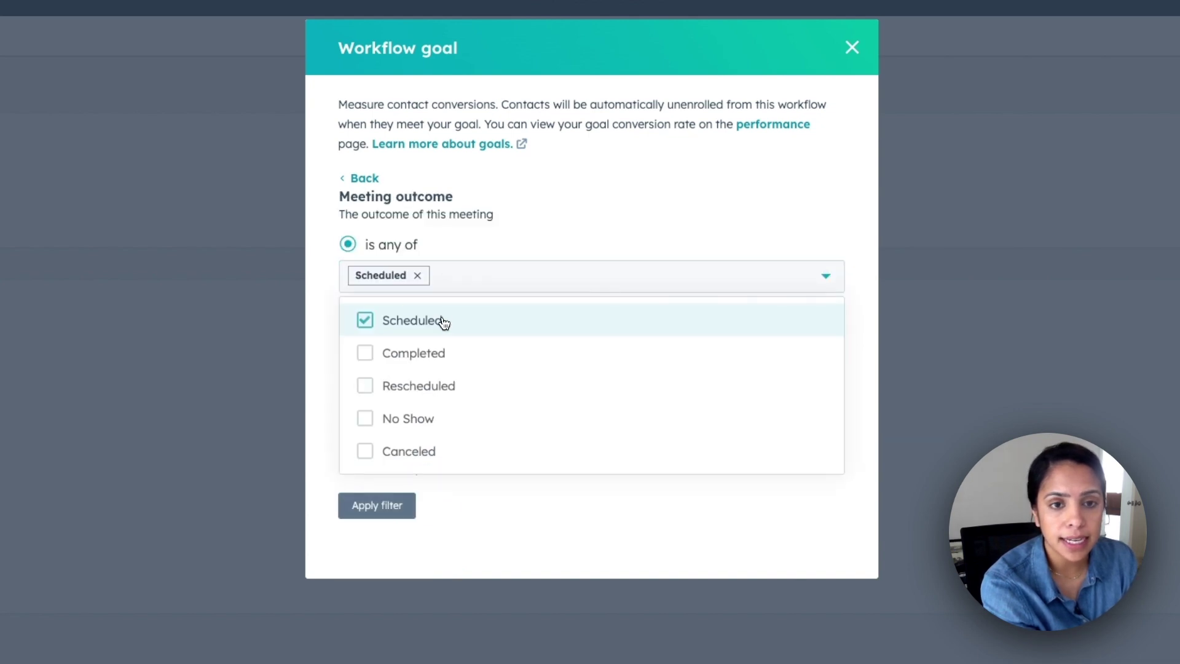
{"action": "left_click", "coordinate": [330, 409]}
{"action": "left_click", "coordinate": [368, 502]}
{"action": "left_click", "coordinate": [373, 615]}
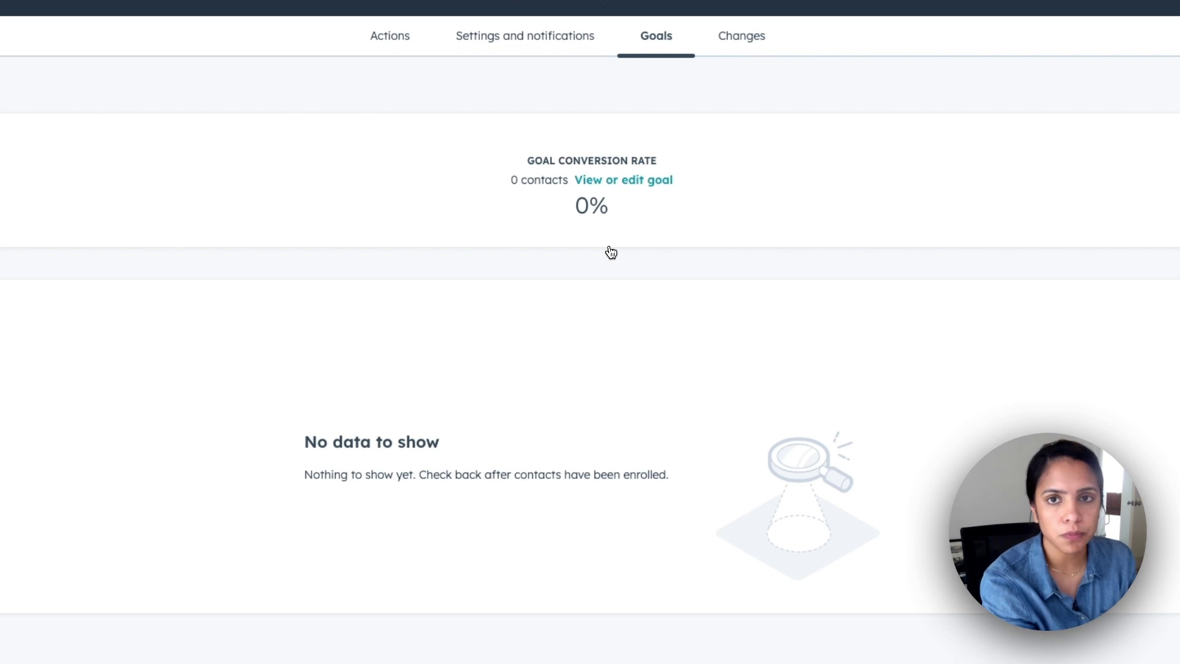
Open the Changes tab to review the workflow's revision list
{"action": "left_click", "coordinate": [769, 49]}
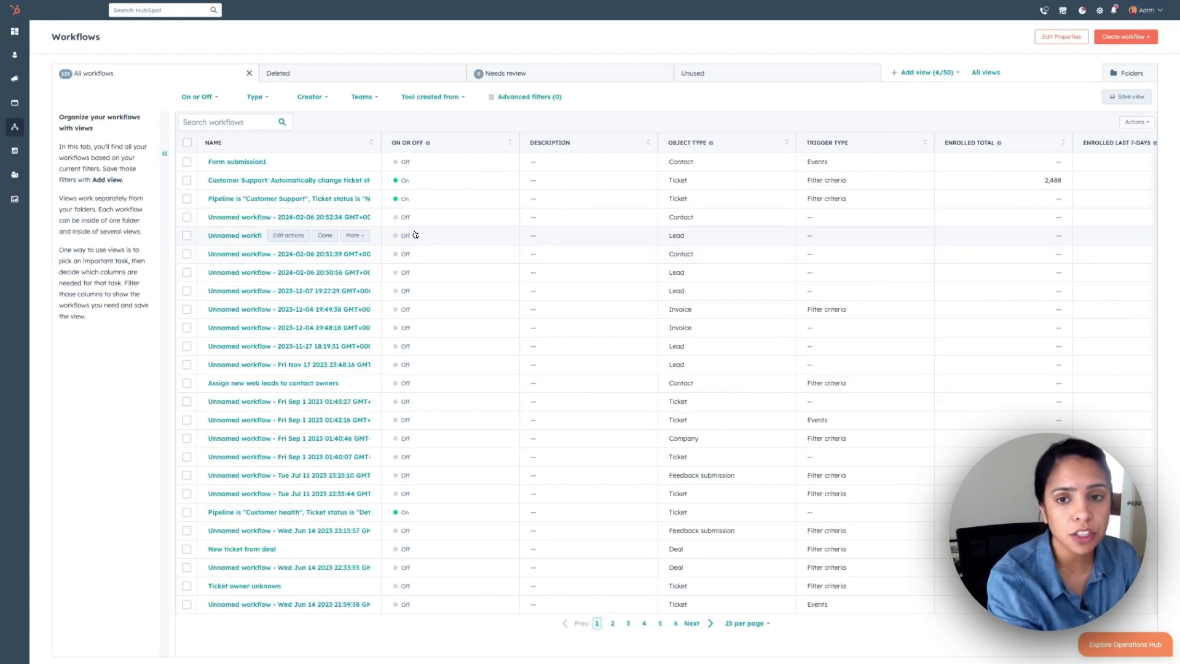
Open View details for Form submission1 and scroll through its enrollment and email performance
{"action": "mouse_move", "coordinate": [359, 221]}
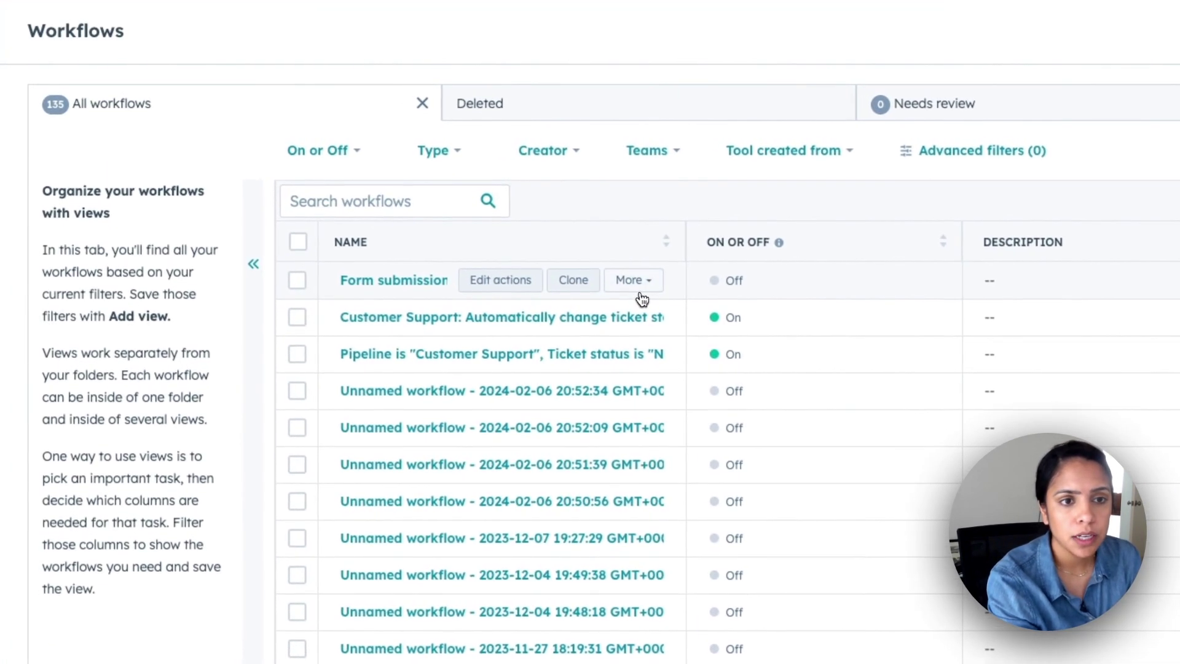
{"action": "left_click", "coordinate": [642, 299]}
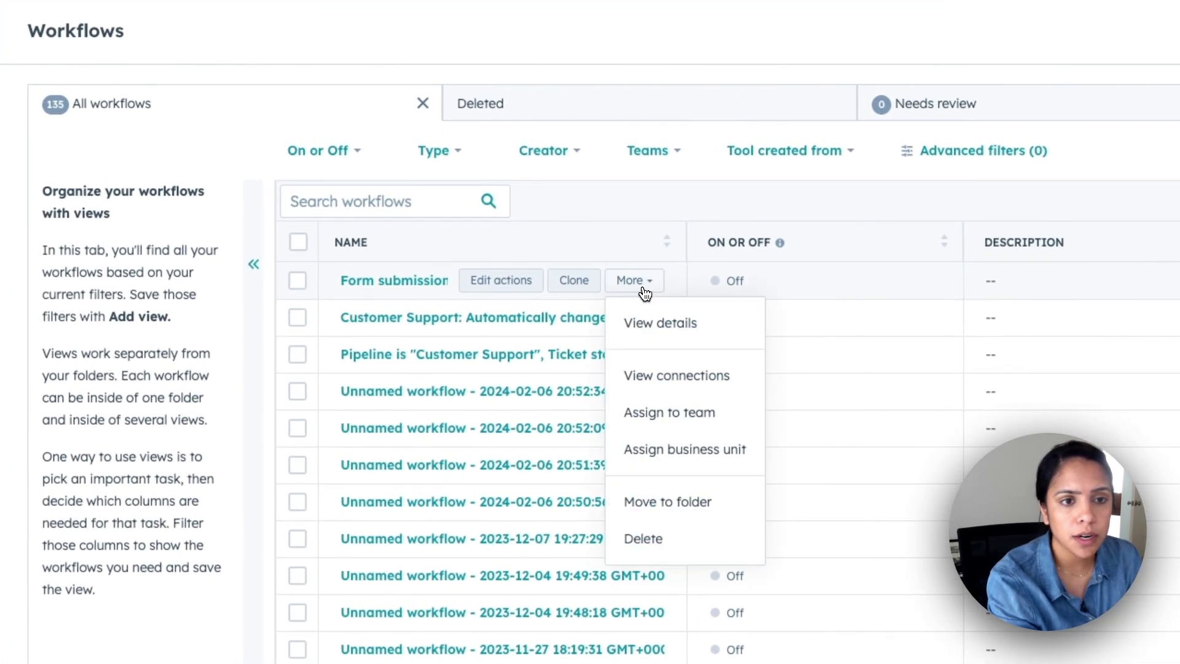
{"action": "left_click", "coordinate": [710, 333]}
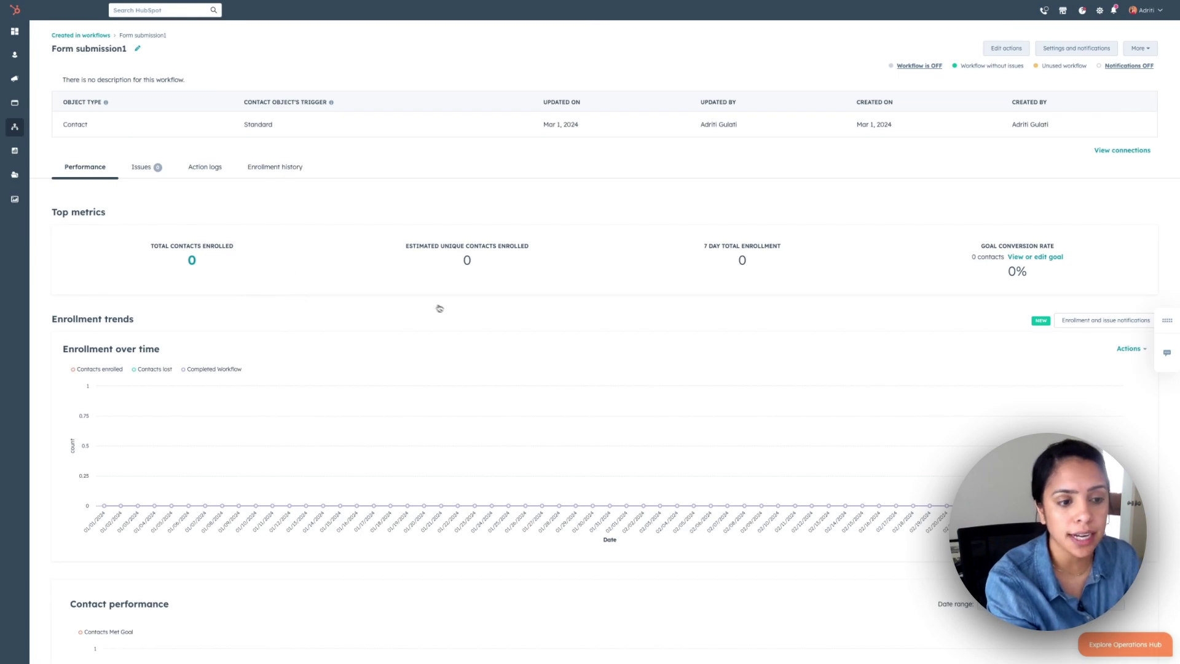
{"action": "scroll", "coordinate": [448, 311], "scroll_direction": "down", "scroll_amount": 1}
{"action": "scroll", "coordinate": [437, 500], "scroll_direction": "down", "scroll_amount": 5}
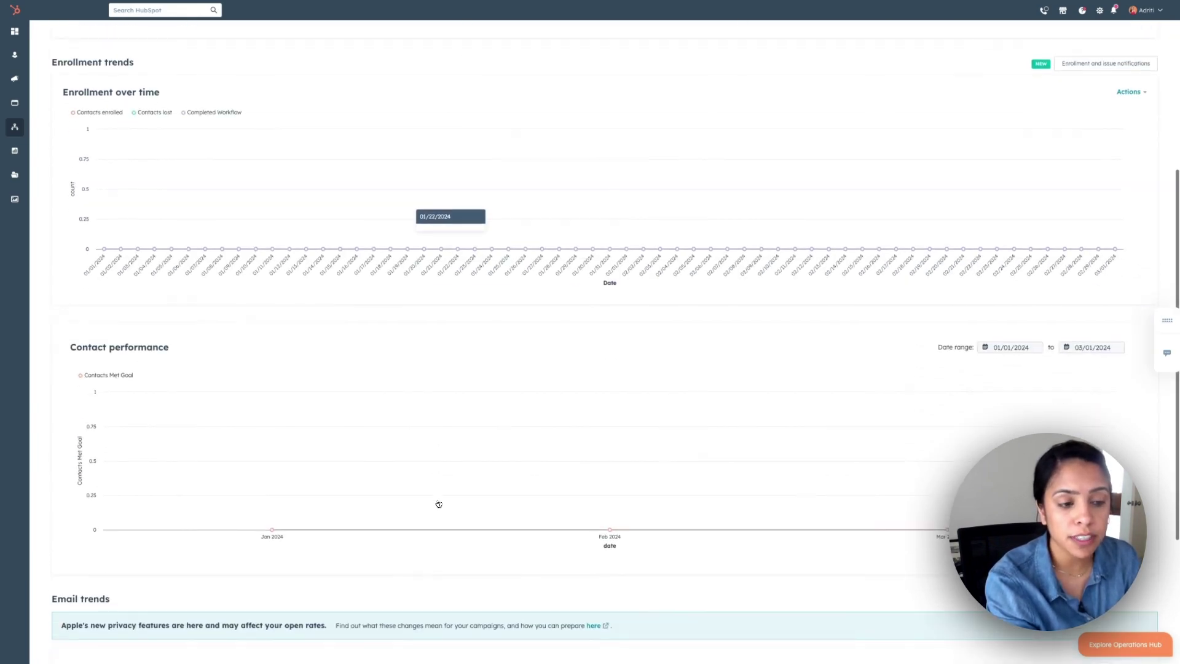
{"action": "scroll", "coordinate": [460, 481], "scroll_direction": "down", "scroll_amount": 3}
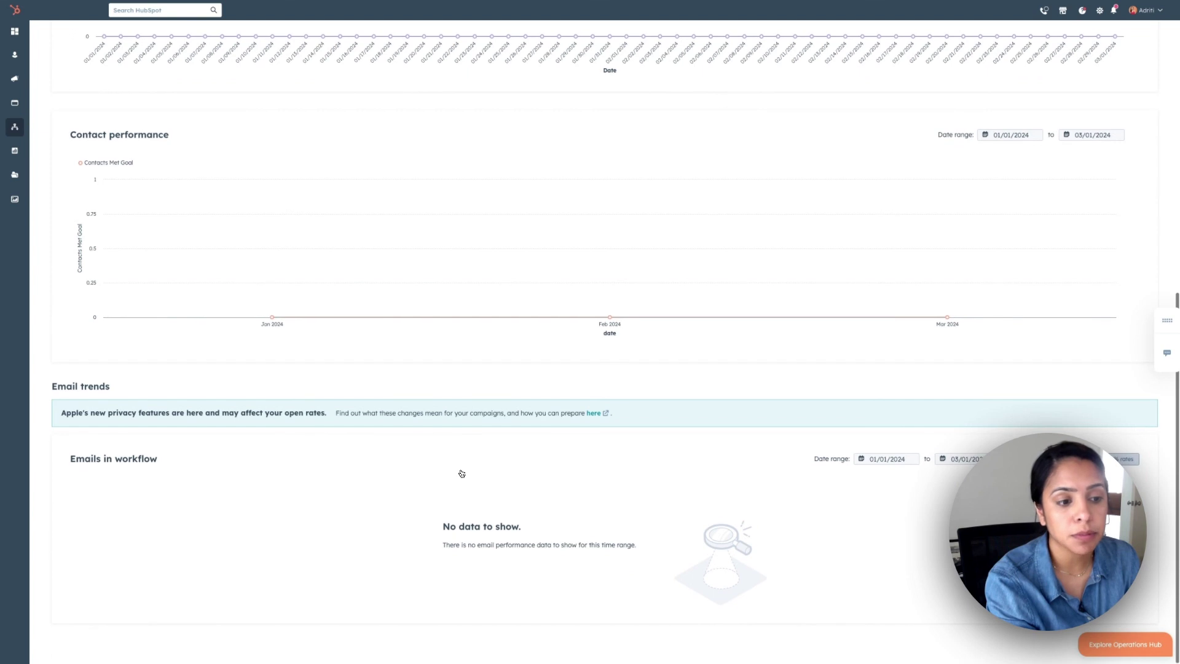
{"action": "scroll", "coordinate": [461, 473], "scroll_direction": "up", "scroll_amount": 8}
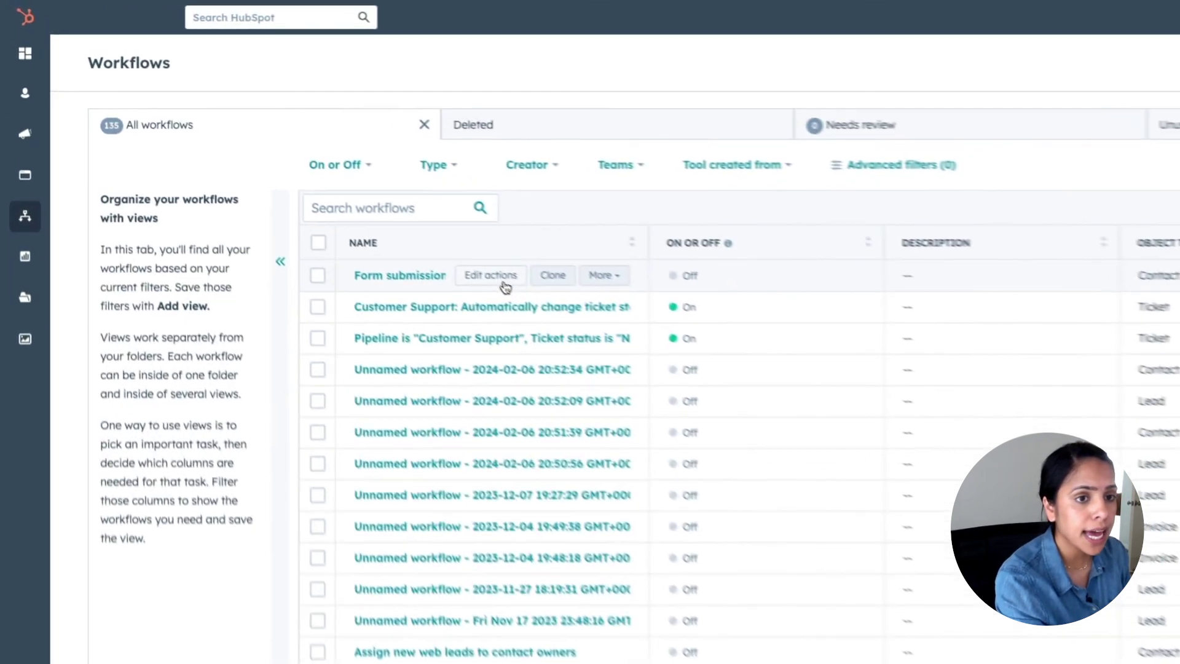
Use Edit actions on the Form submission1 row to open that workflow
{"action": "left_click", "coordinate": [504, 286]}
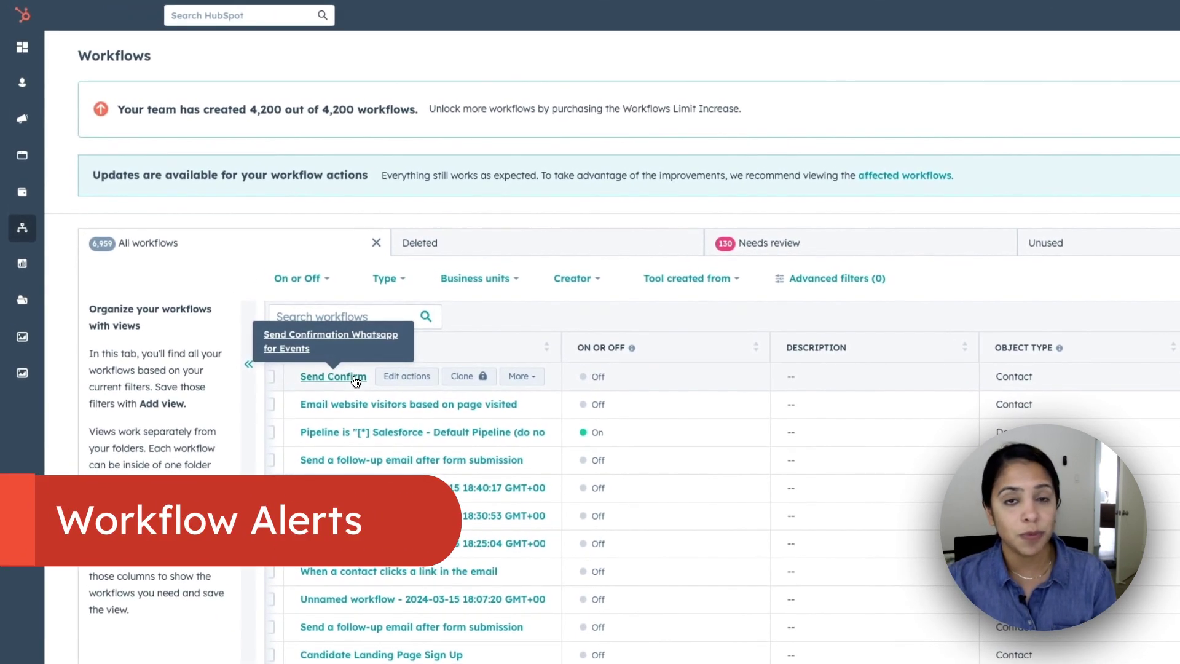
Open Send Confirmation Whatsapp for Events, check Alerts for errors on step 1. Send WhatsApp message
{"action": "left_click", "coordinate": [354, 377]}
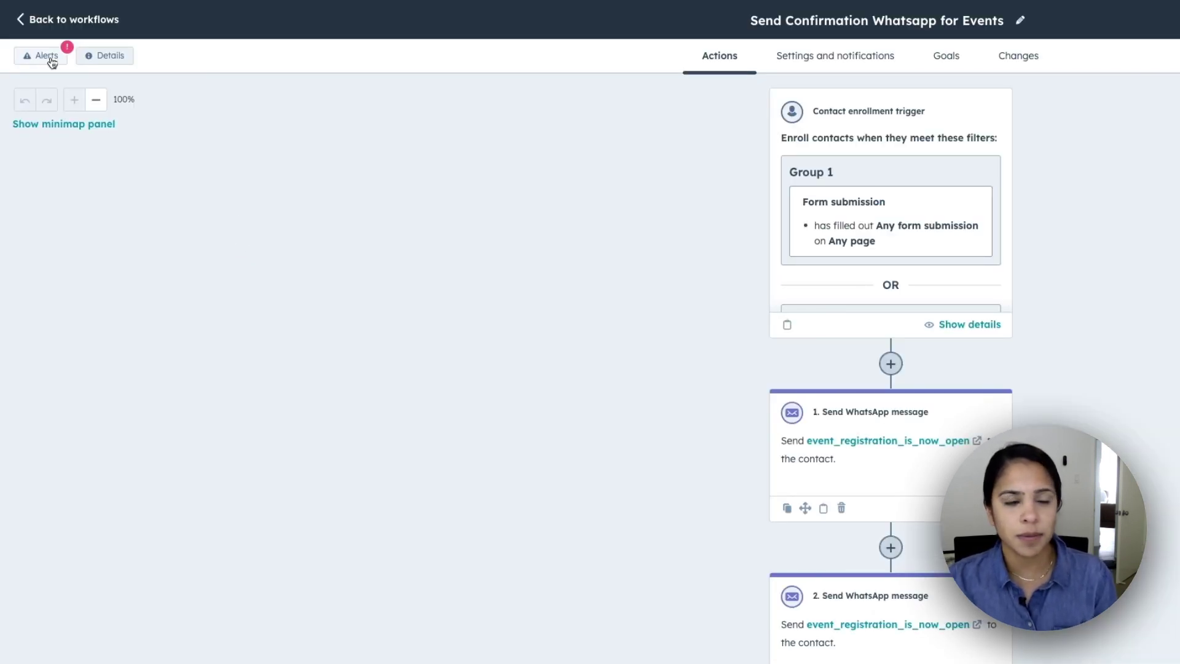
{"action": "left_click", "coordinate": [60, 61]}
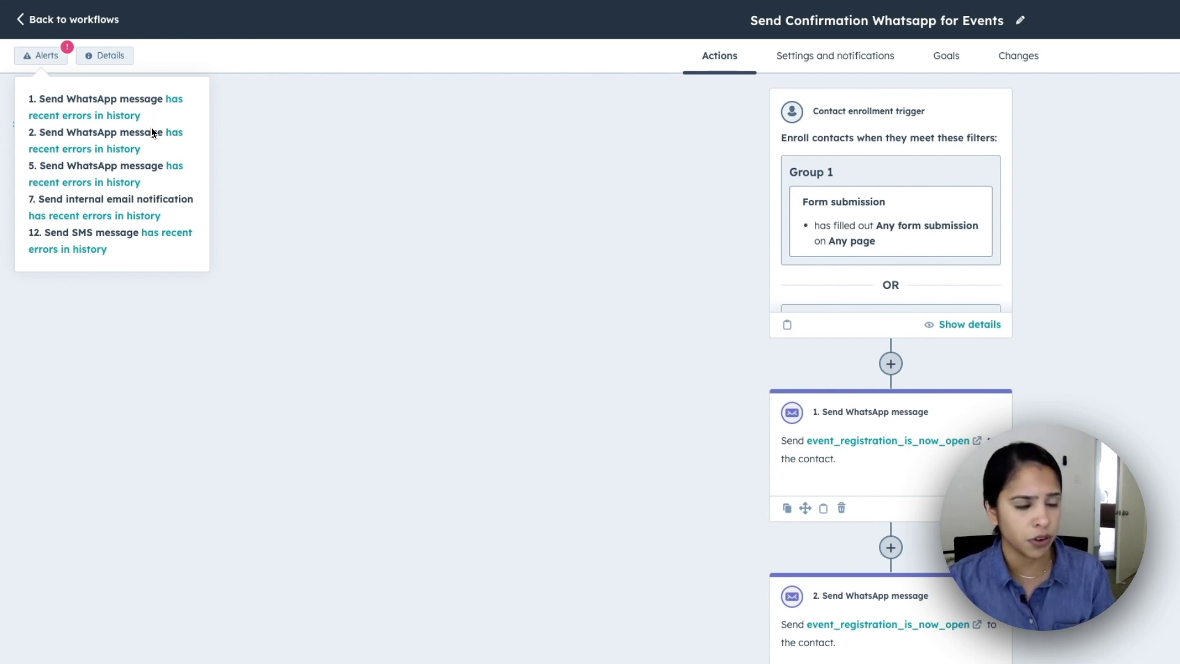
{"action": "left_click", "coordinate": [176, 105]}
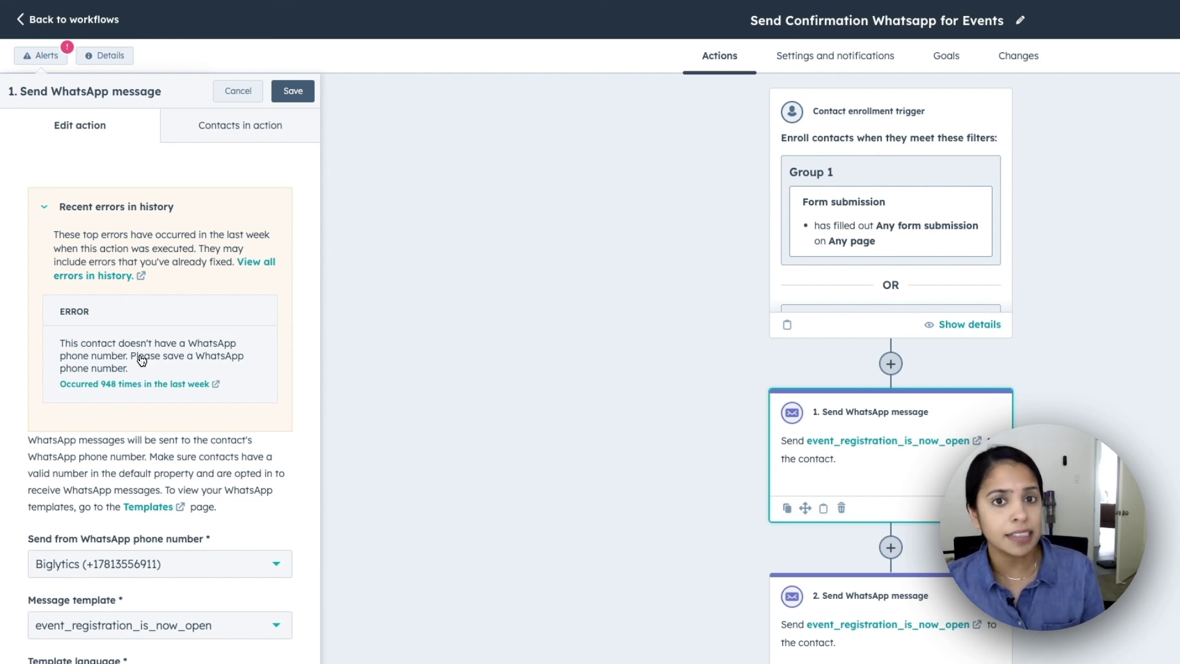
{"action": "left_click", "coordinate": [790, 60]}
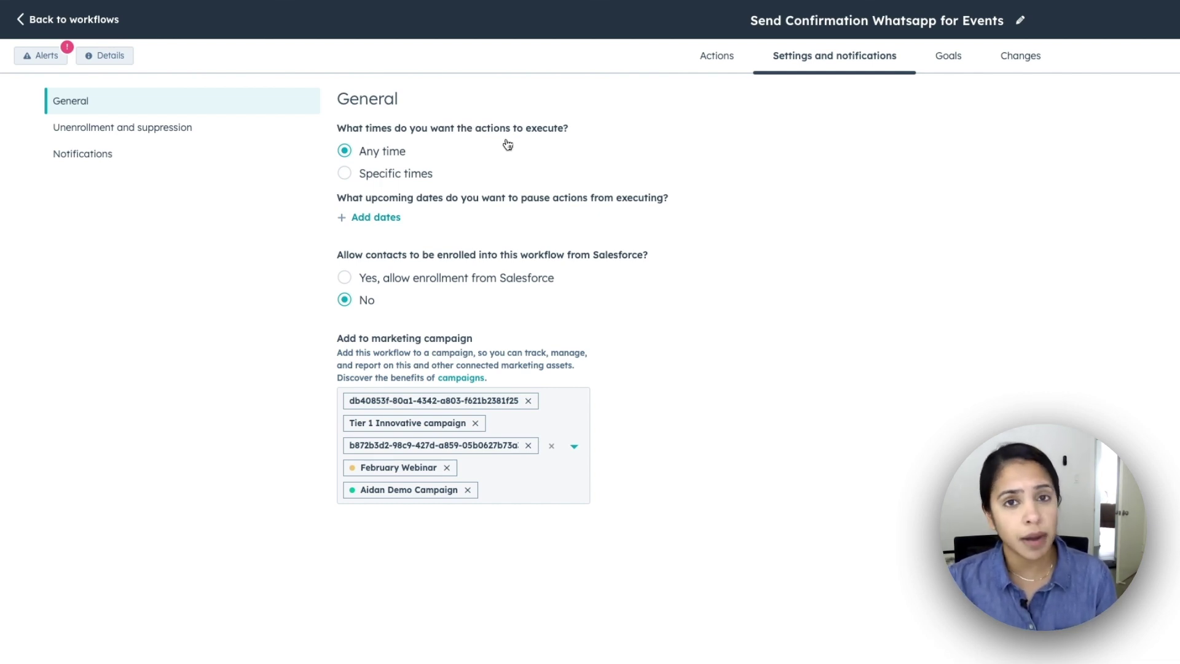
Switch action execution to Specific times, Mon - Fri, 9:00 AM to 5:00 PM
{"action": "left_click", "coordinate": [346, 174]}
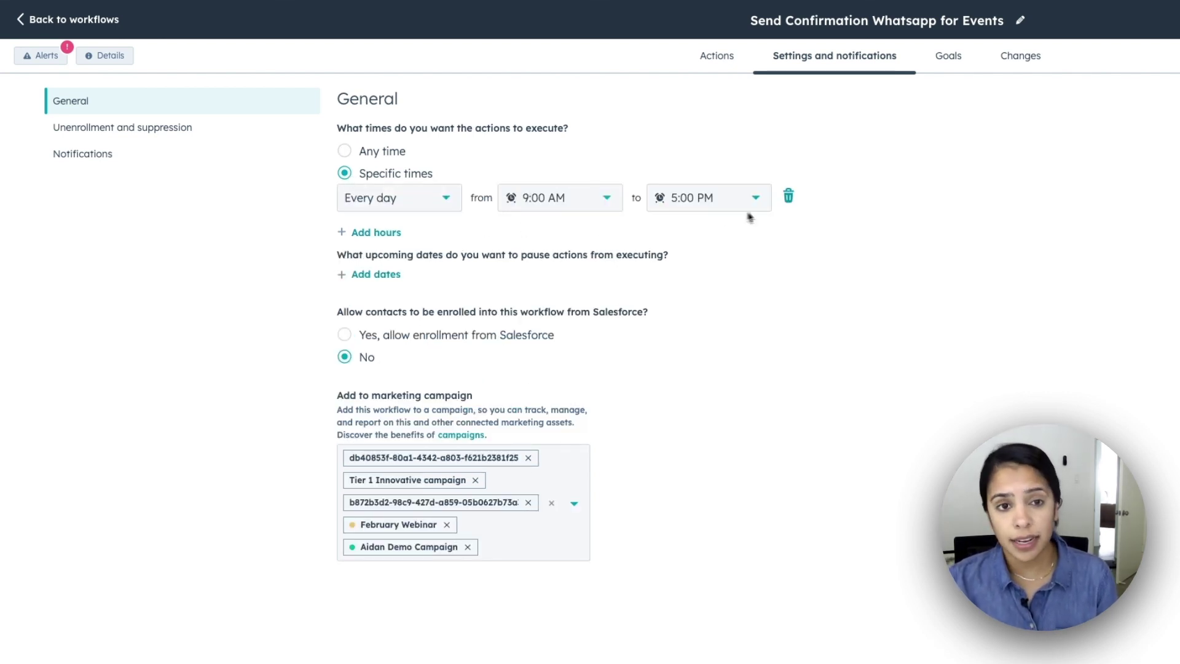
{"action": "left_click", "coordinate": [447, 198]}
{"action": "left_click", "coordinate": [409, 300]}
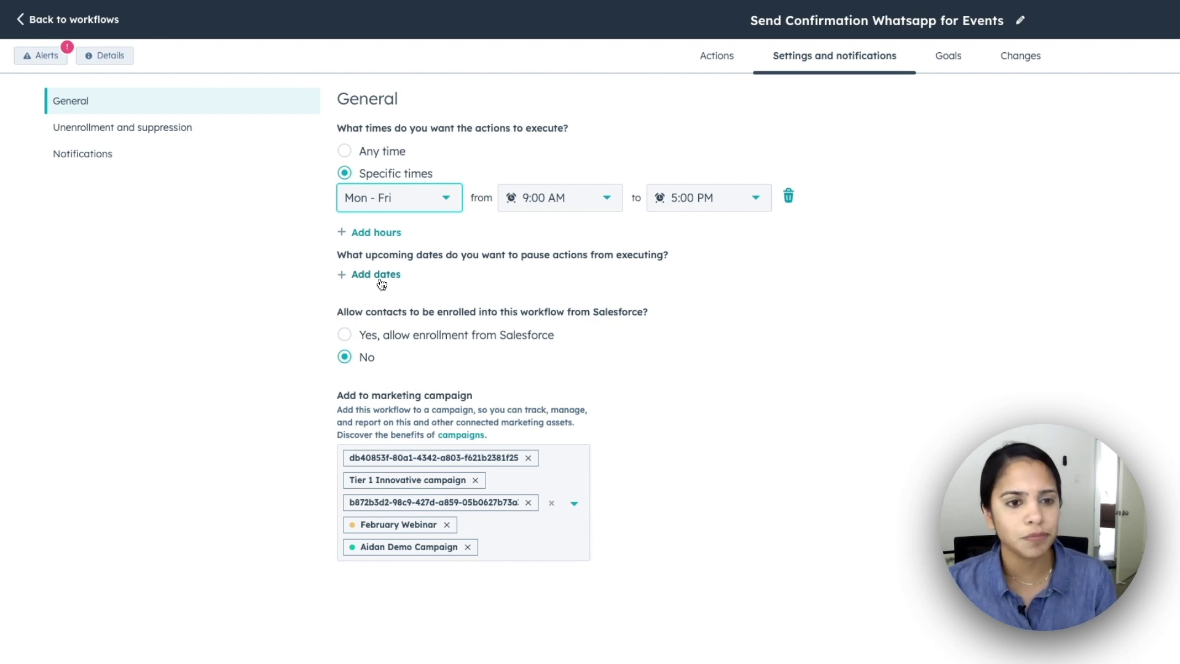
Show the Unenrollment and suppression section from the settings sidebar
{"action": "left_click", "coordinate": [185, 137]}
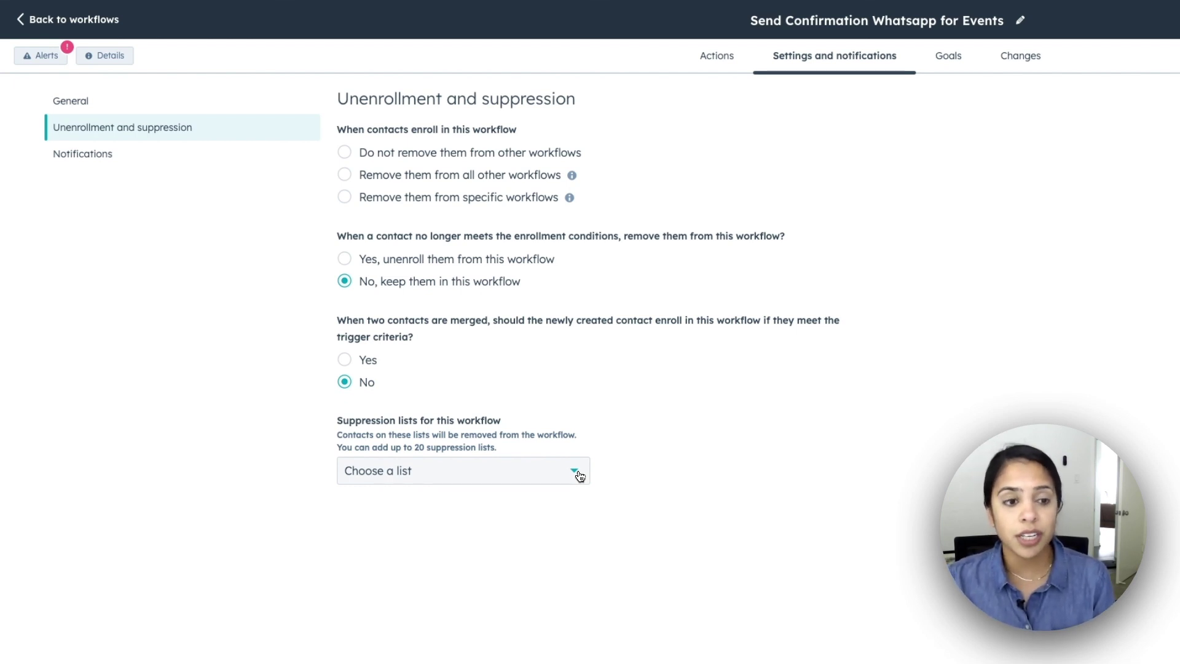
Browse the Suppression lists dropdown, close it with no list chosen, then view Notifications settings
{"action": "left_click", "coordinate": [578, 474]}
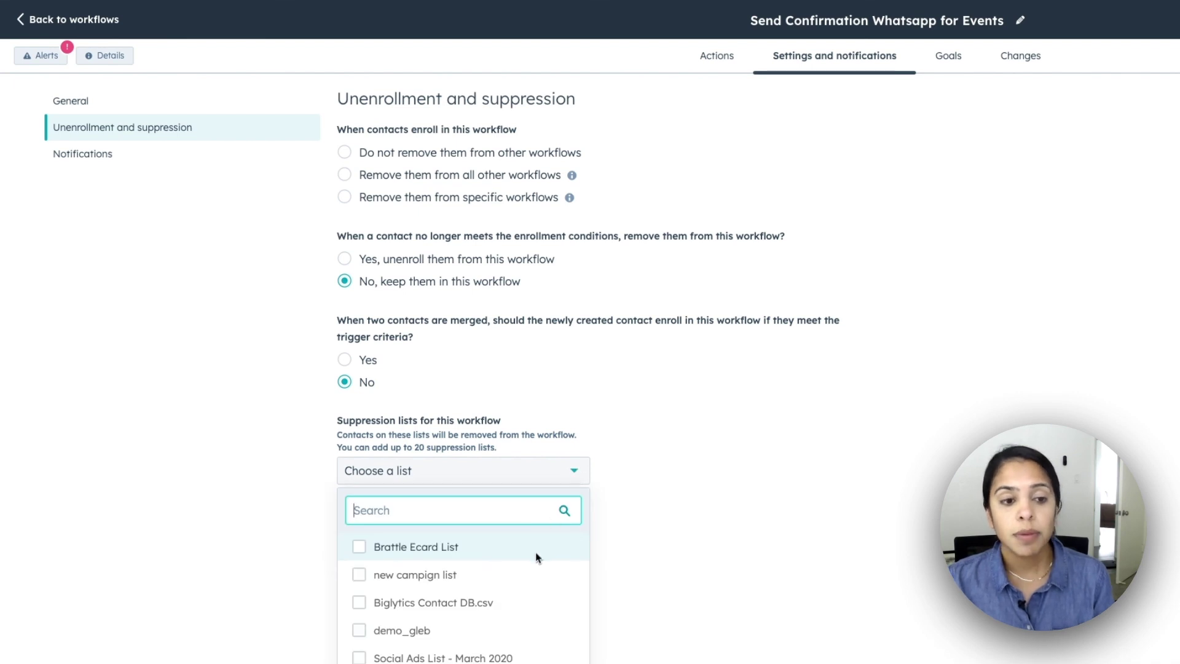
{"action": "scroll", "coordinate": [534, 557], "scroll_direction": "down", "scroll_amount": 5}
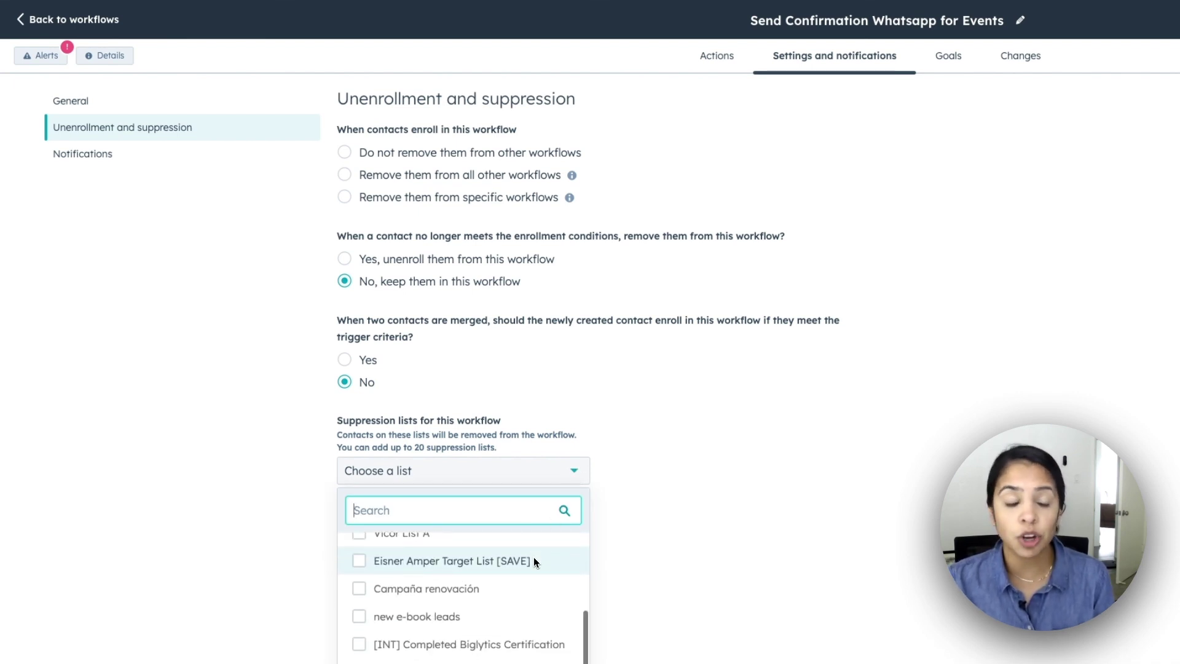
{"action": "scroll", "coordinate": [534, 557], "scroll_direction": "up", "scroll_amount": 5}
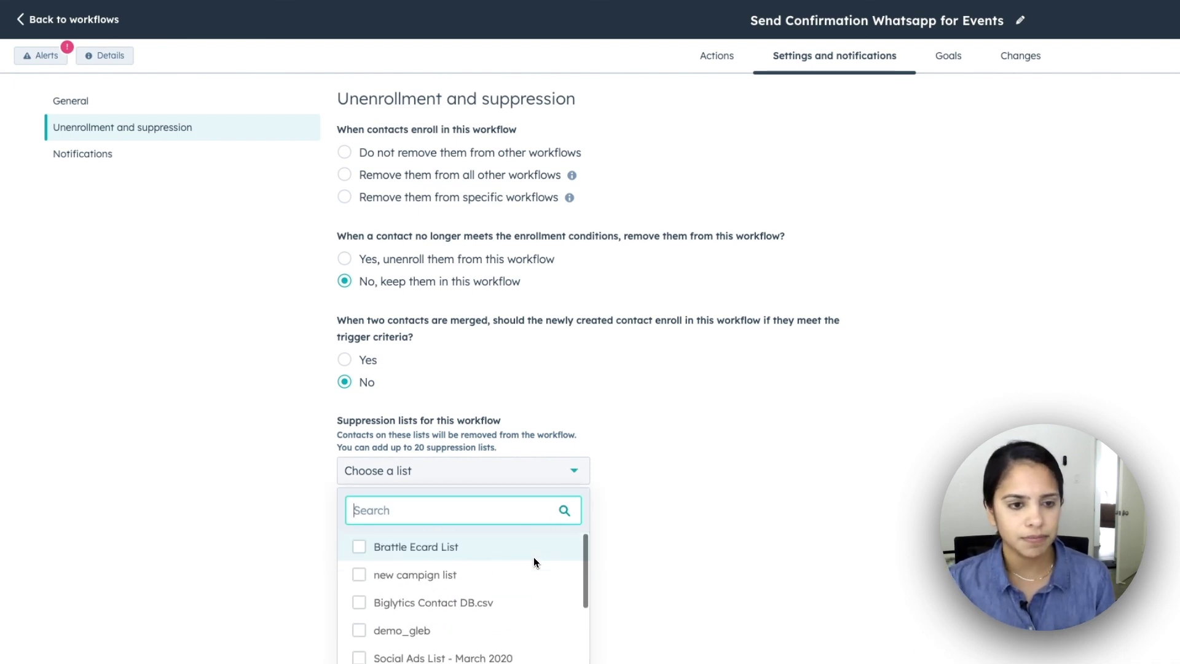
{"action": "left_click", "coordinate": [706, 516]}
{"action": "left_click", "coordinate": [205, 158]}
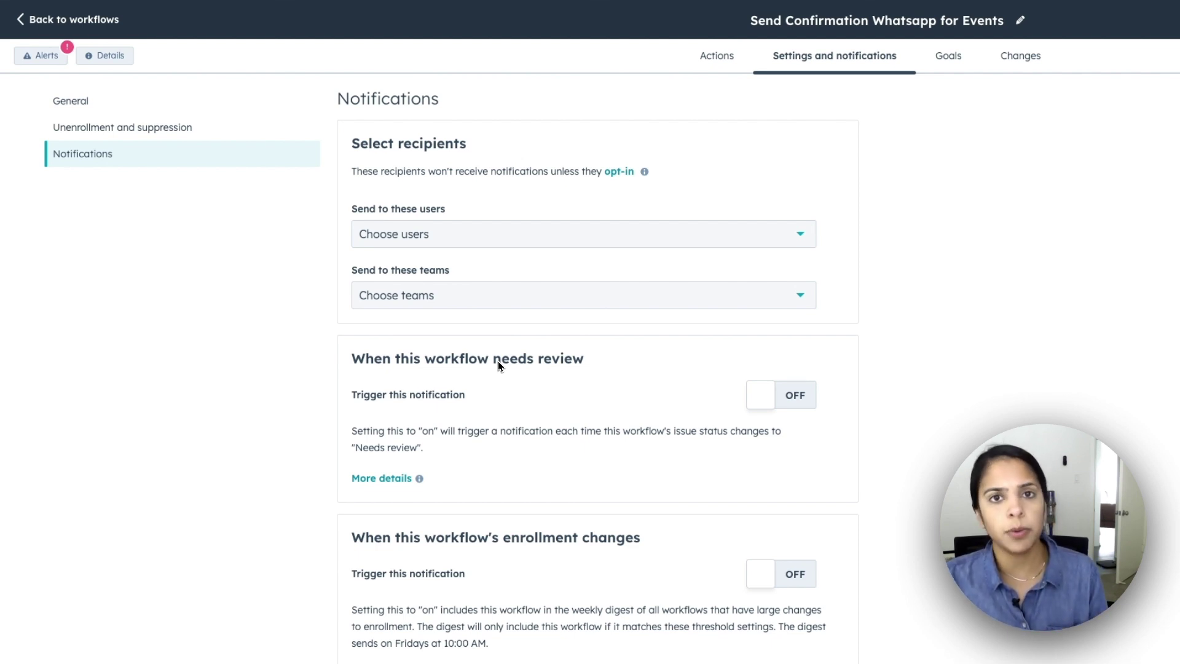
Enable needs-review alerts, add and then remove a notification user, and go to Goals
{"action": "left_click", "coordinate": [761, 396]}
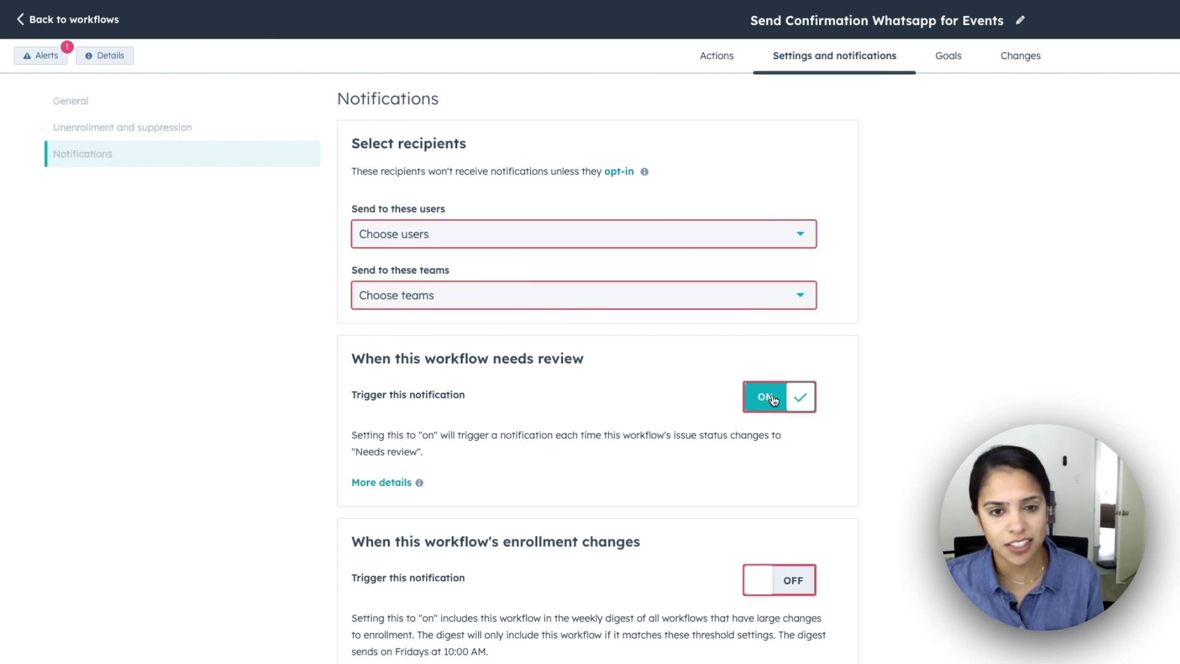
{"action": "left_click", "coordinate": [701, 246]}
{"action": "left_click", "coordinate": [520, 363]}
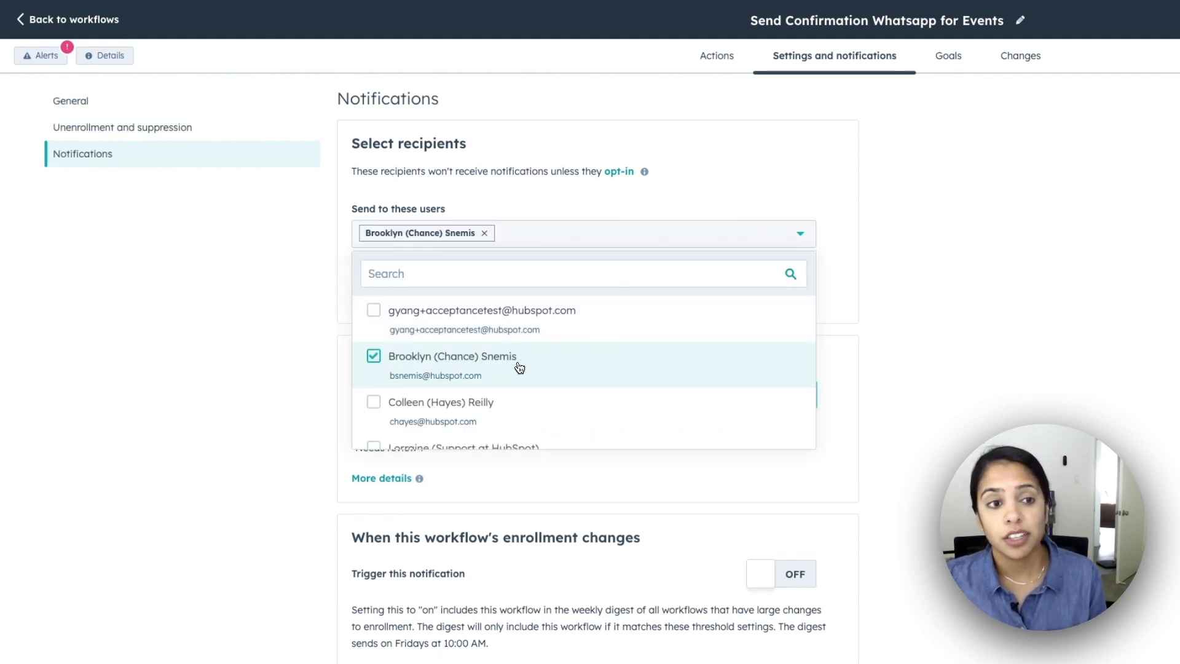
{"action": "left_click", "coordinate": [486, 237]}
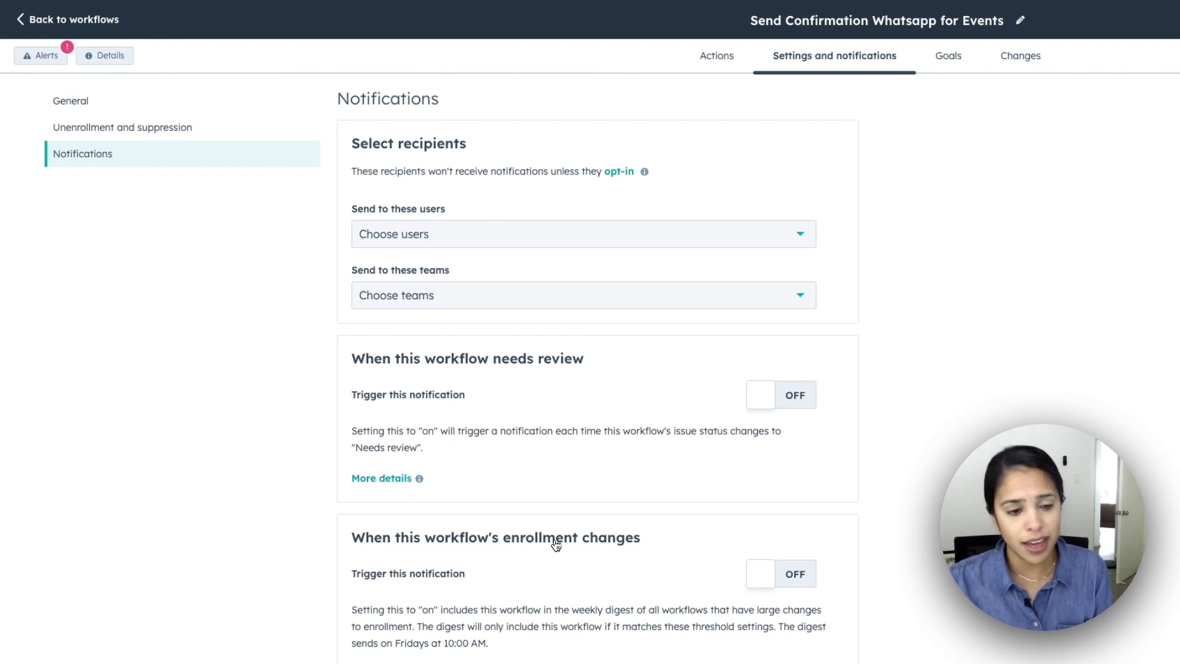
{"action": "left_click", "coordinate": [948, 55]}
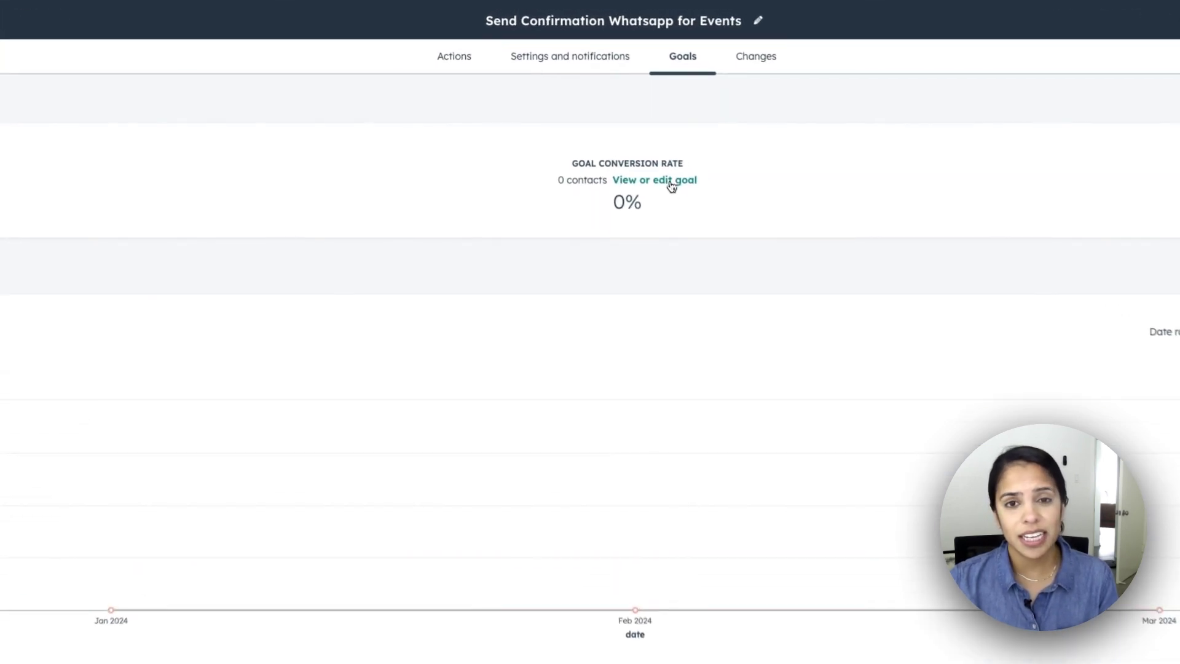
Edit the Meeting booked goal filter to include Rescheduled meetings as well, and save the goal
{"action": "left_click", "coordinate": [672, 183]}
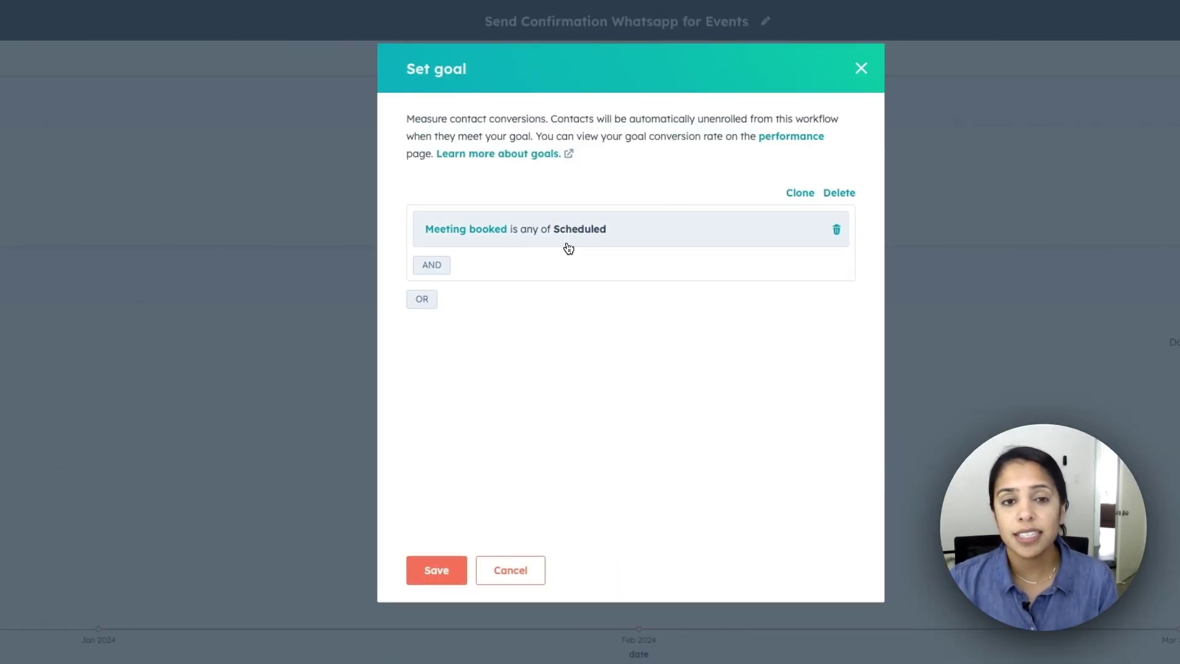
{"action": "left_click", "coordinate": [601, 238]}
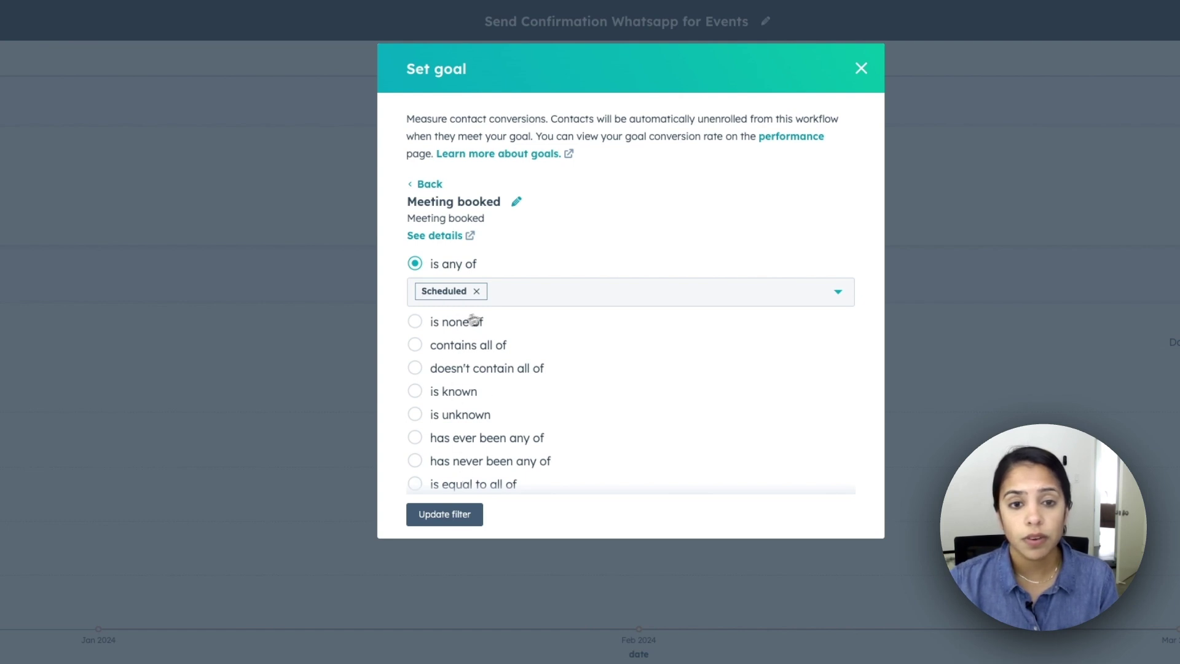
{"action": "left_click", "coordinate": [540, 303]}
{"action": "scroll", "coordinate": [459, 404], "scroll_direction": "down", "scroll_amount": 1}
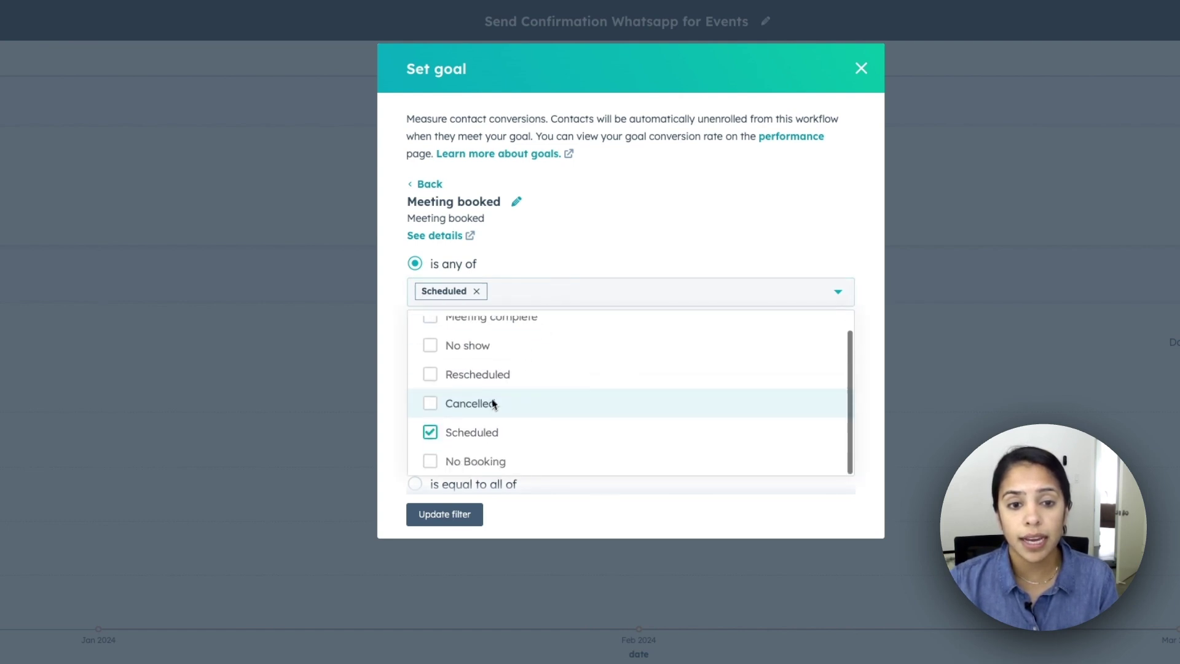
{"action": "left_click", "coordinate": [444, 386]}
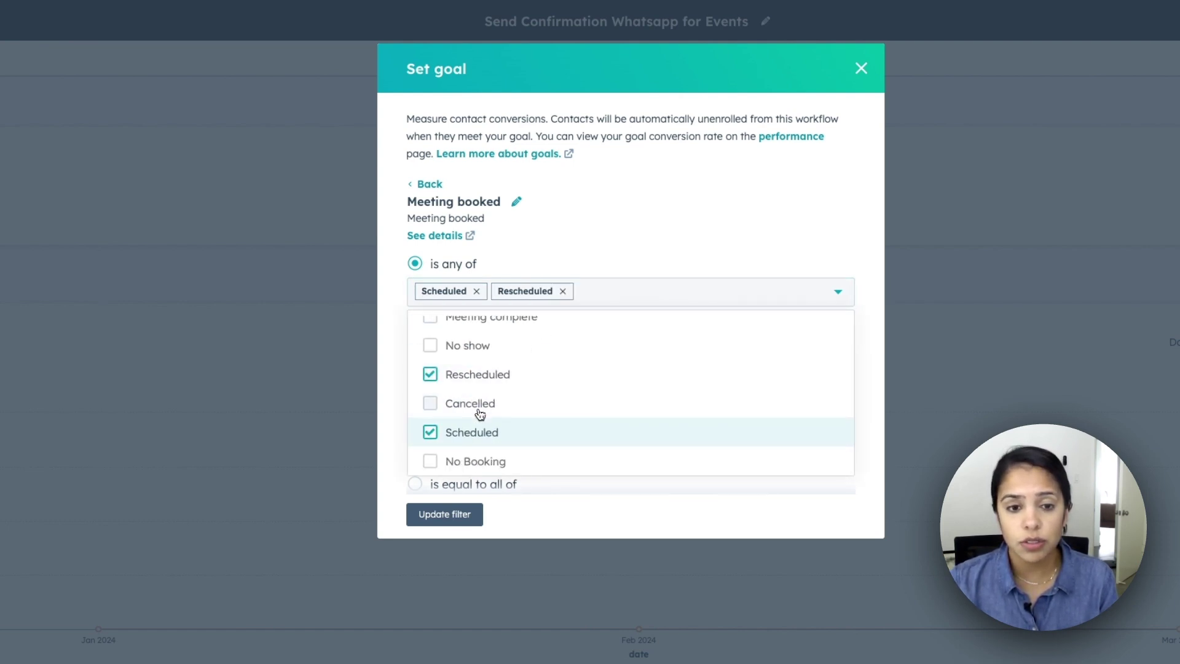
{"action": "scroll", "coordinate": [480, 406], "scroll_direction": "up", "scroll_amount": 1}
{"action": "left_click", "coordinate": [611, 269]}
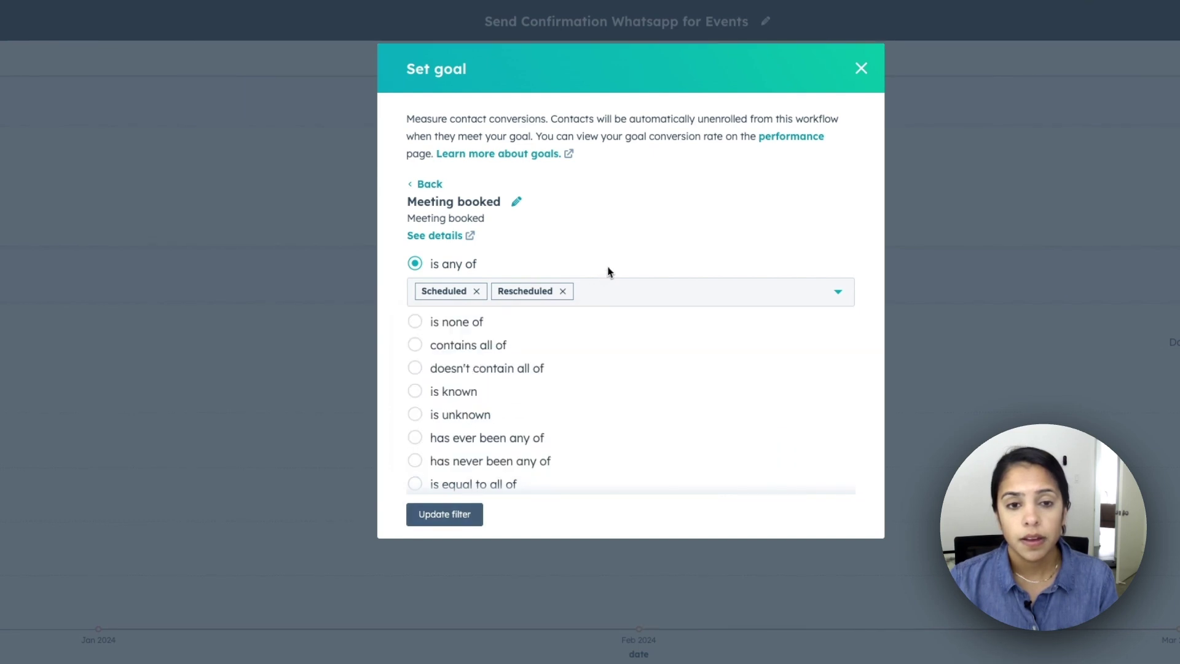
{"action": "left_click", "coordinate": [461, 514]}
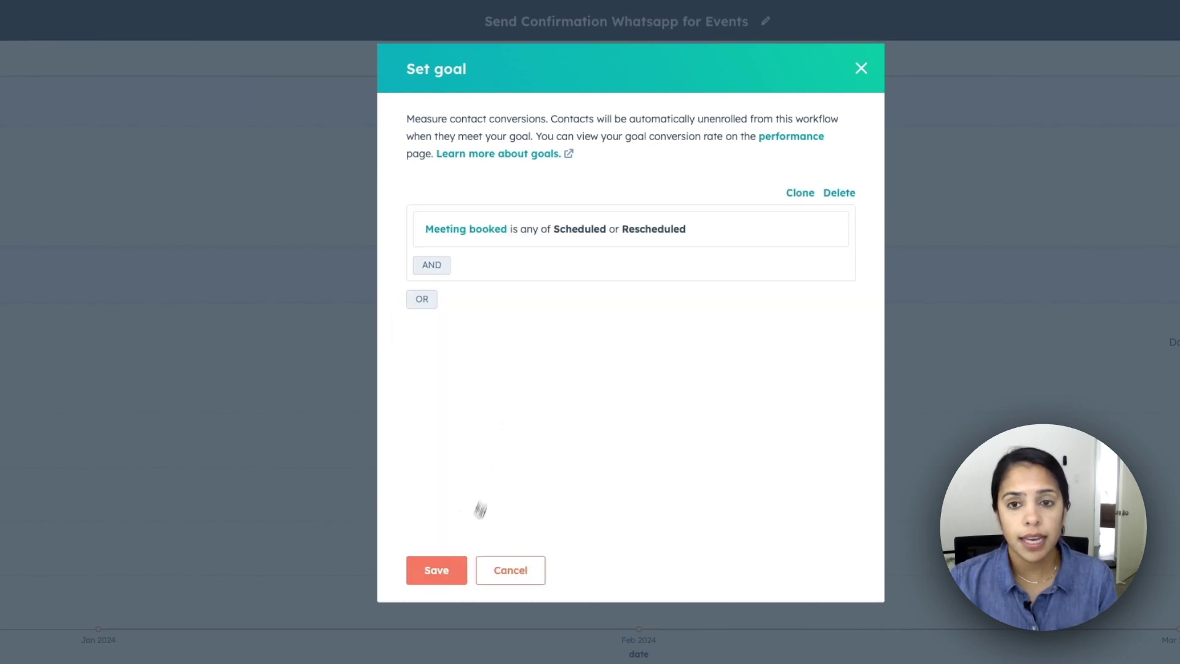
{"action": "left_click", "coordinate": [435, 575]}
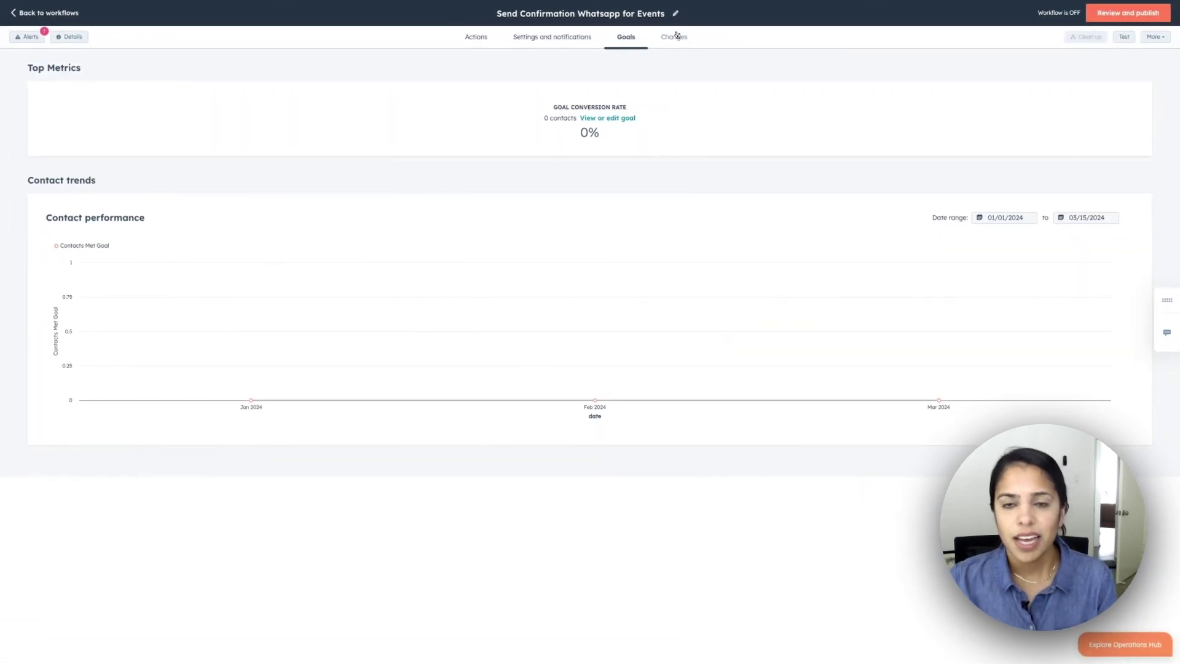
Show the workflow's Changes history, listing each edit with its author and date
{"action": "left_click", "coordinate": [677, 36]}
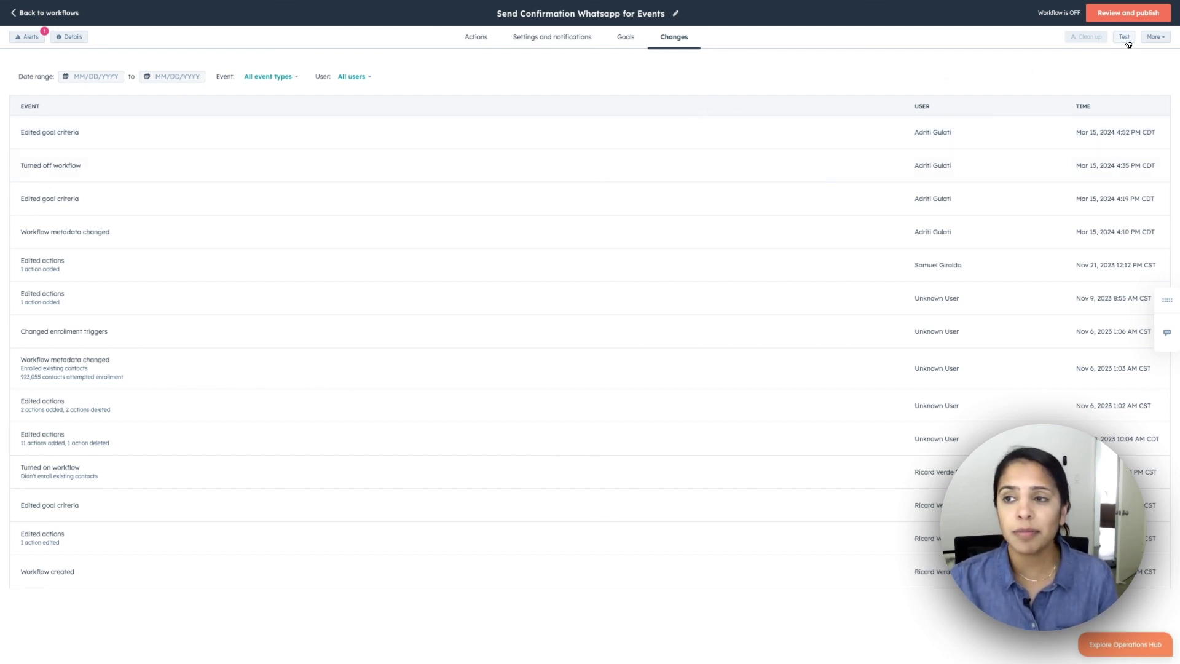
Test the workflow on the first contact with 'Send me the HubSpot emails' ticked
{"action": "left_click", "coordinate": [1126, 38]}
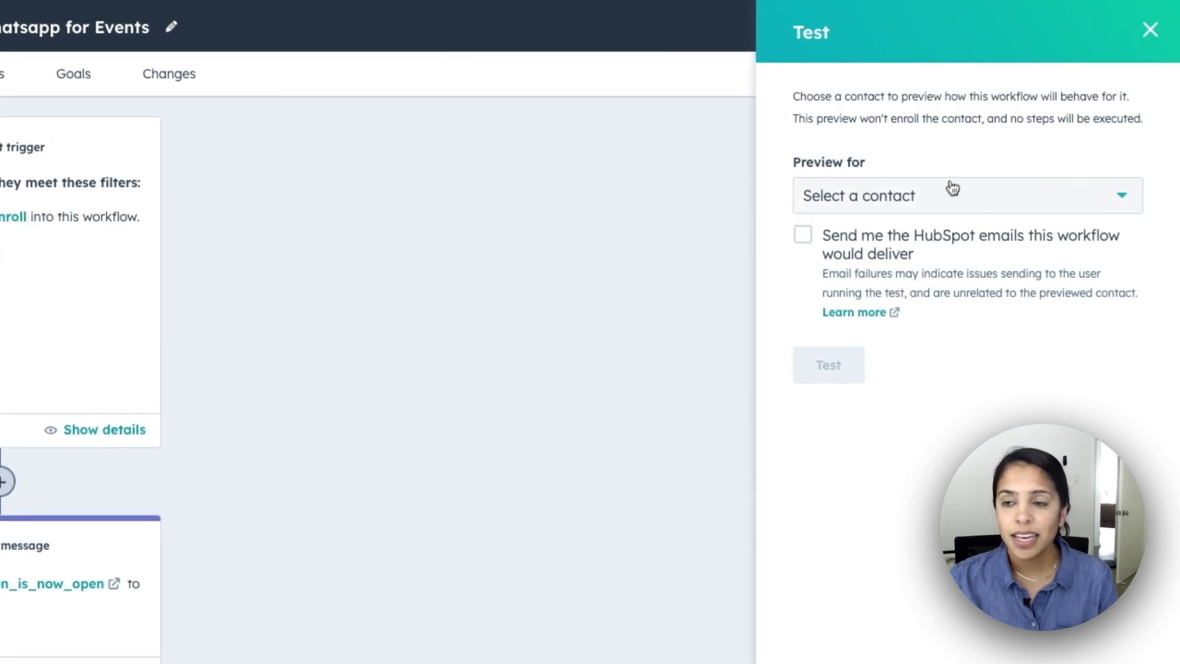
{"action": "left_click", "coordinate": [938, 198]}
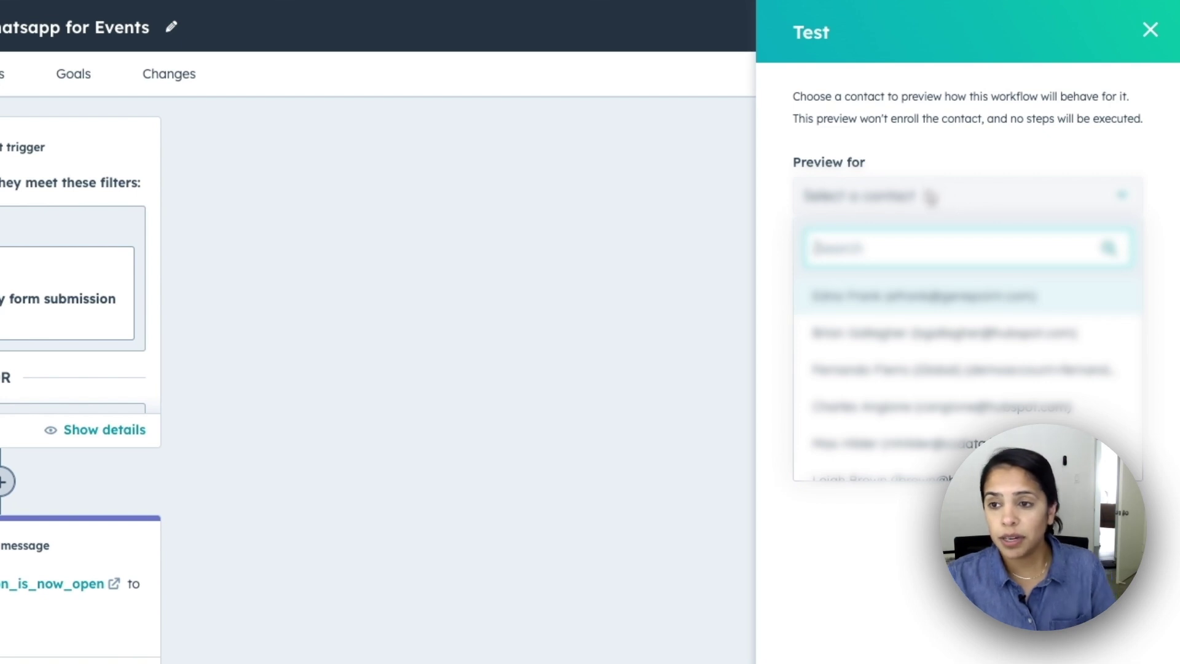
{"action": "left_click", "coordinate": [868, 298]}
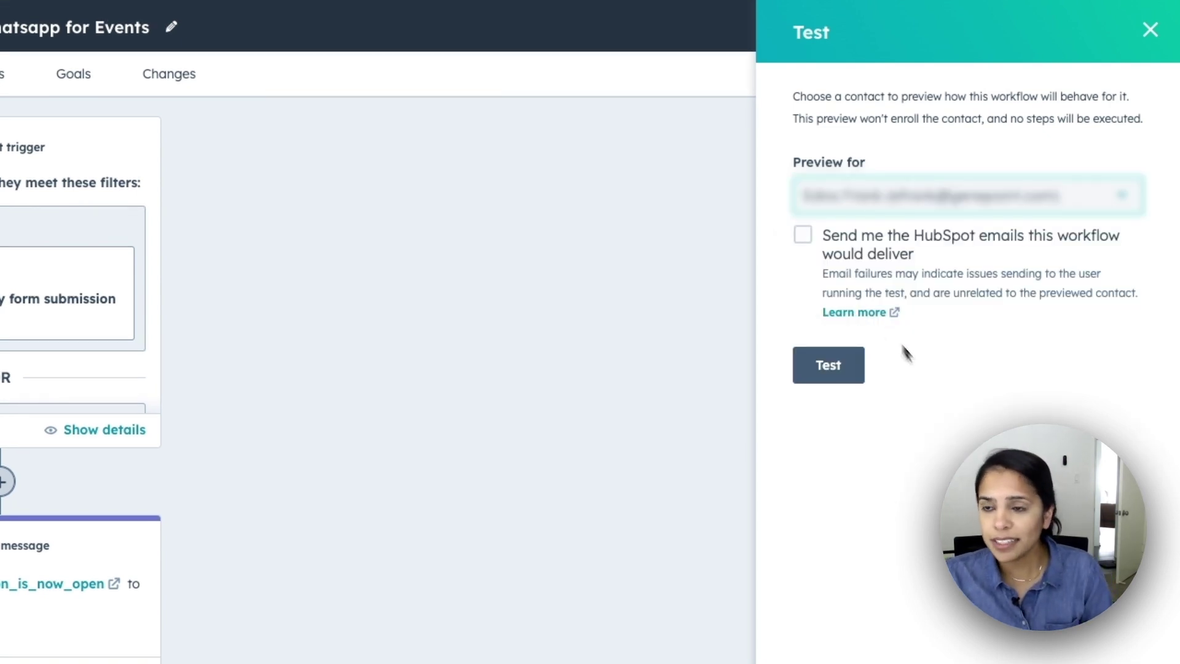
{"action": "left_click", "coordinate": [805, 241]}
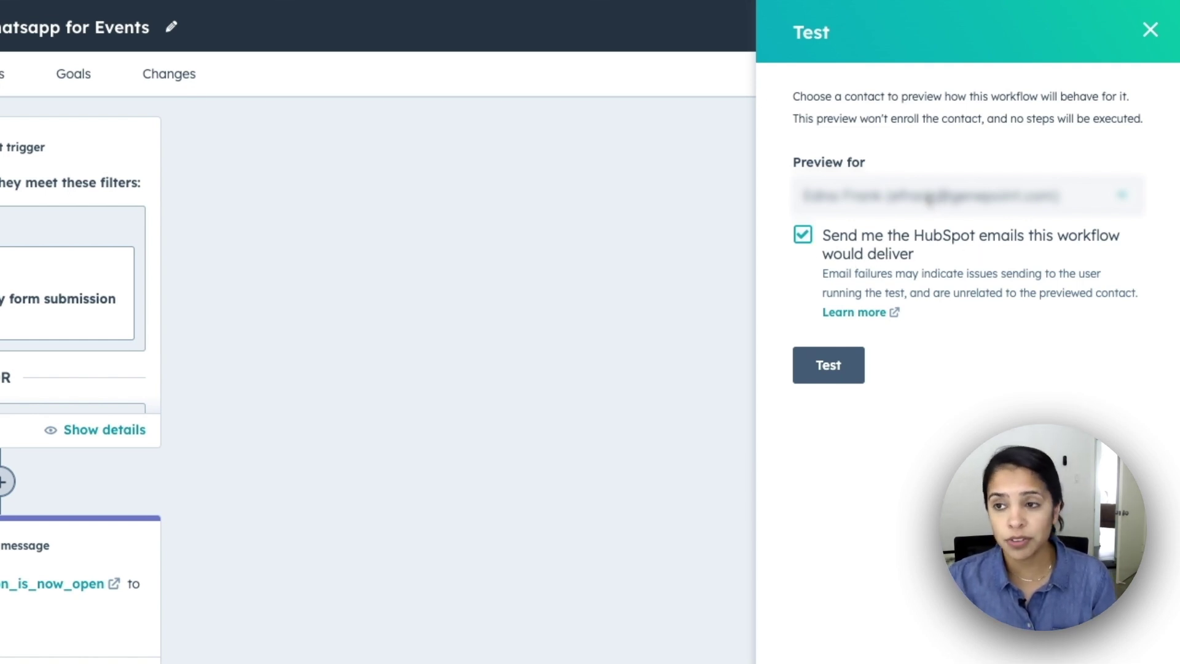
{"action": "left_click", "coordinate": [849, 376]}
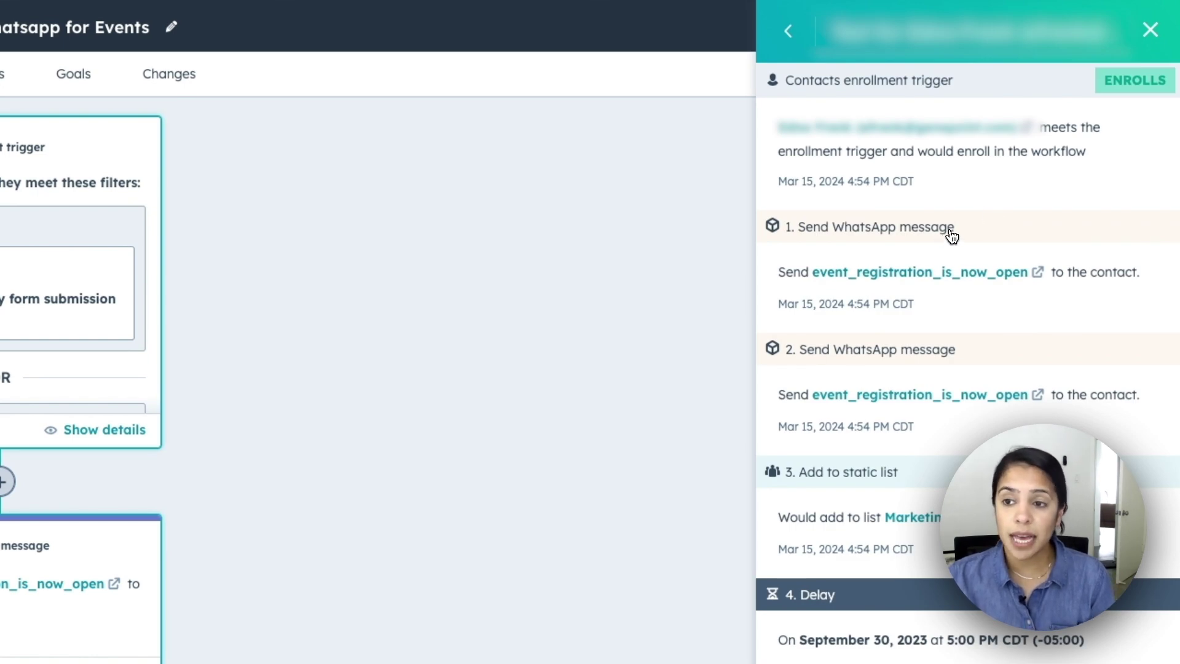
{"action": "scroll", "coordinate": [937, 369], "scroll_direction": "down", "scroll_amount": 3}
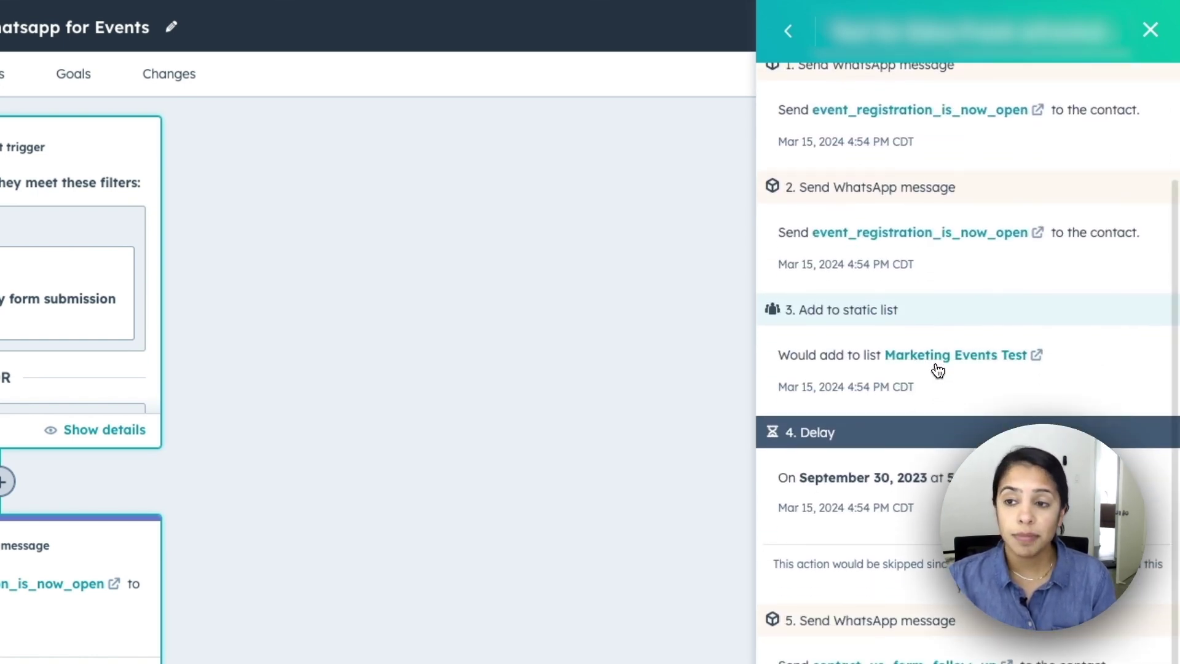
{"action": "scroll", "coordinate": [938, 371], "scroll_direction": "down", "scroll_amount": 6}
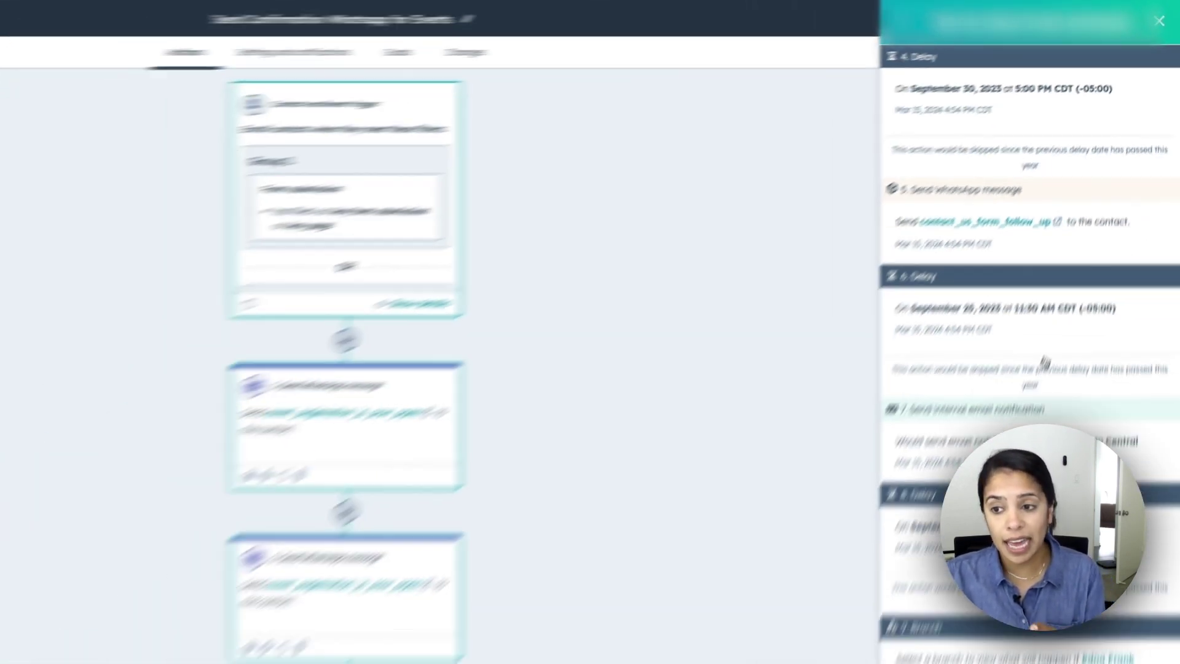
{"action": "scroll", "coordinate": [981, 518], "scroll_direction": "up", "scroll_amount": 8}
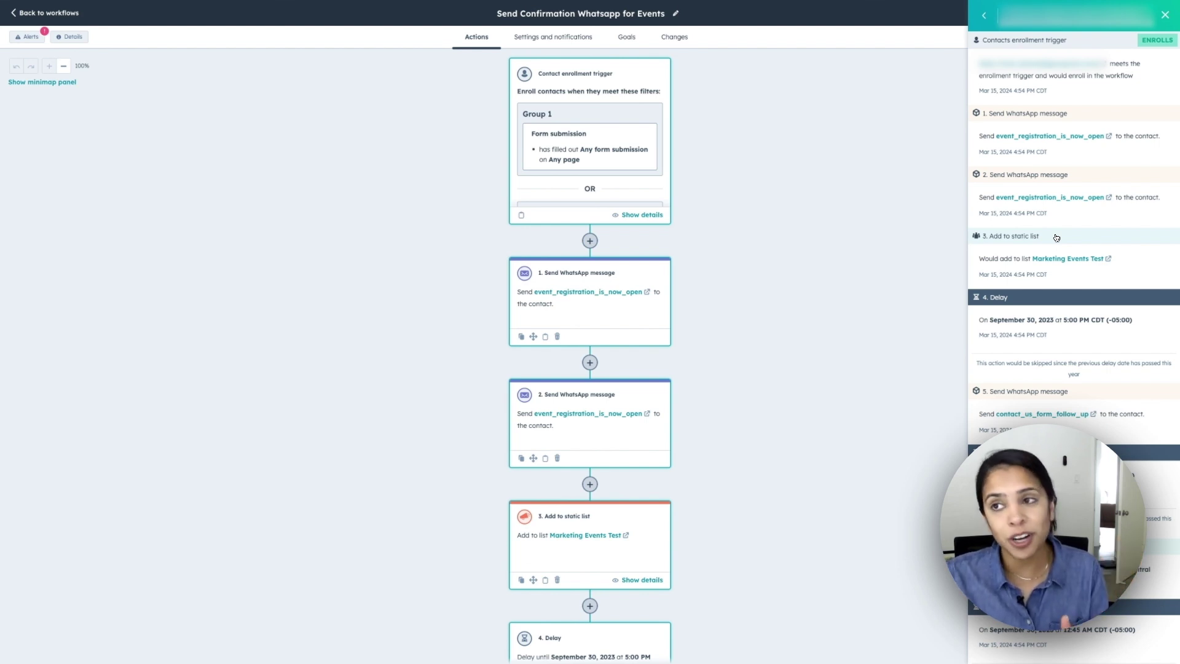
Close the test results and scroll through the 'Review before you turn on' summary page
{"action": "left_click", "coordinate": [1165, 15]}
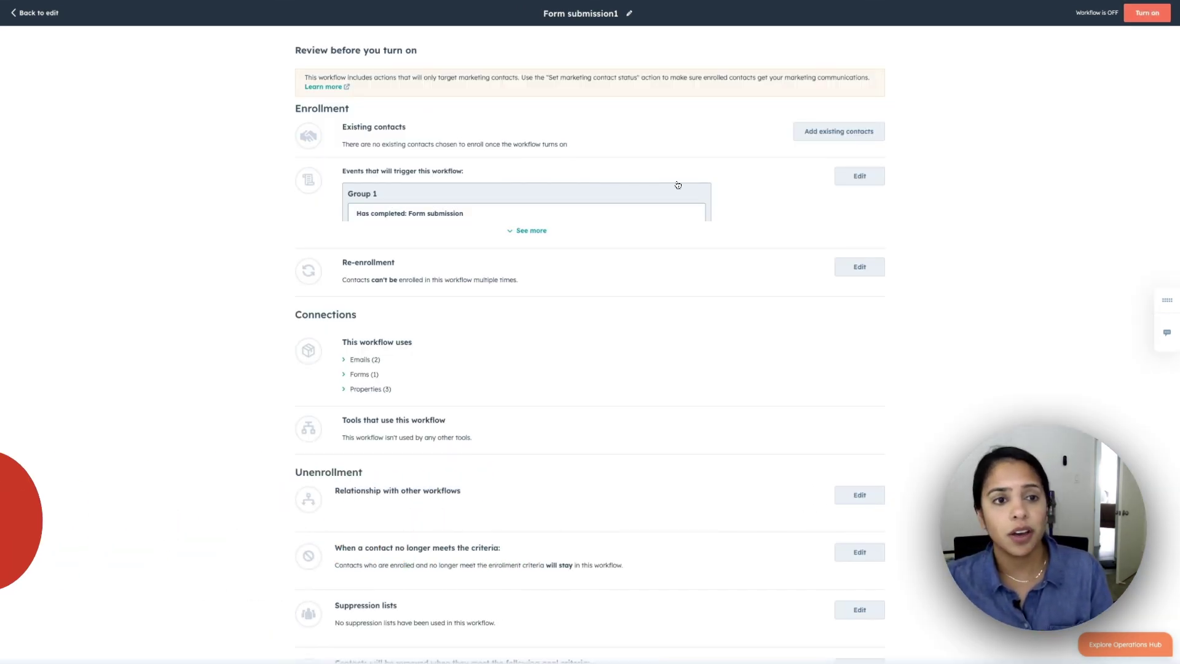
{"action": "scroll", "coordinate": [678, 185], "scroll_direction": "down", "scroll_amount": 2}
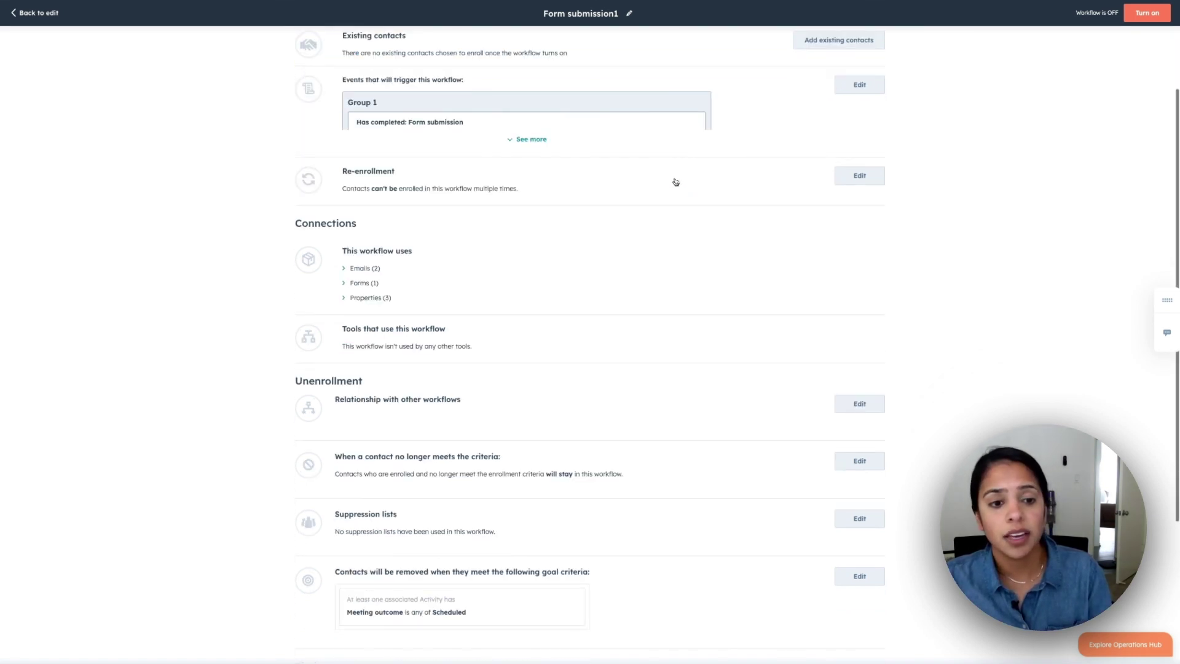
{"action": "scroll", "coordinate": [652, 198], "scroll_direction": "down", "scroll_amount": 2}
{"action": "scroll", "coordinate": [652, 200], "scroll_direction": "down", "scroll_amount": 2}
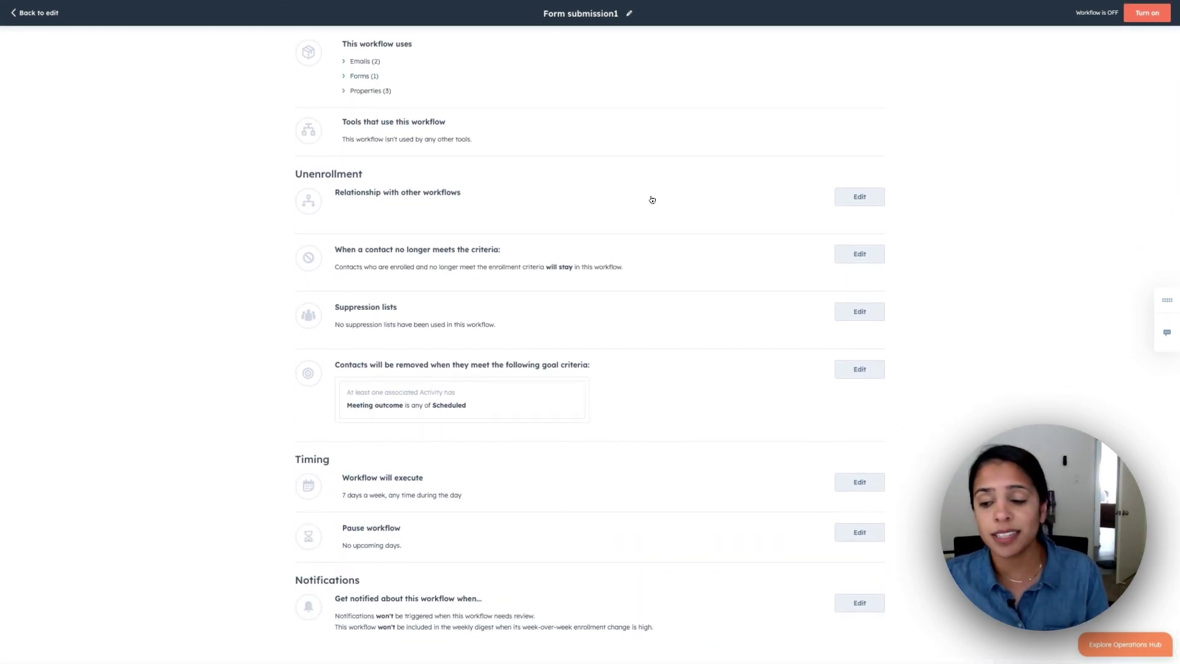
{"action": "scroll", "coordinate": [652, 200], "scroll_direction": "up", "scroll_amount": 6}
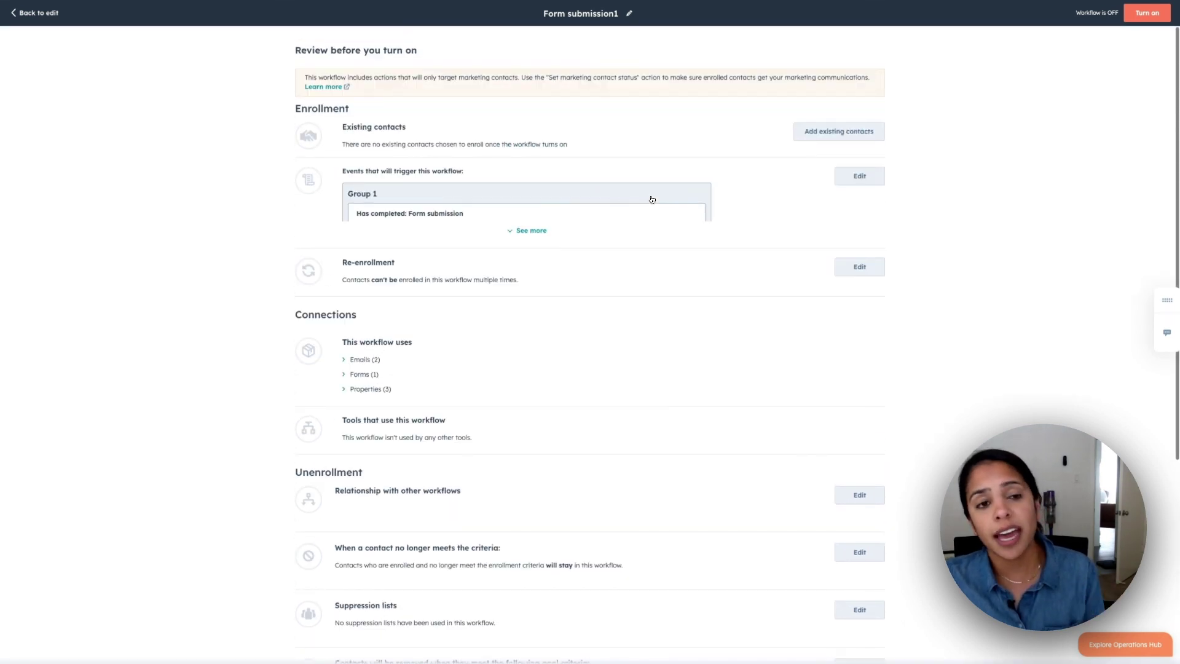